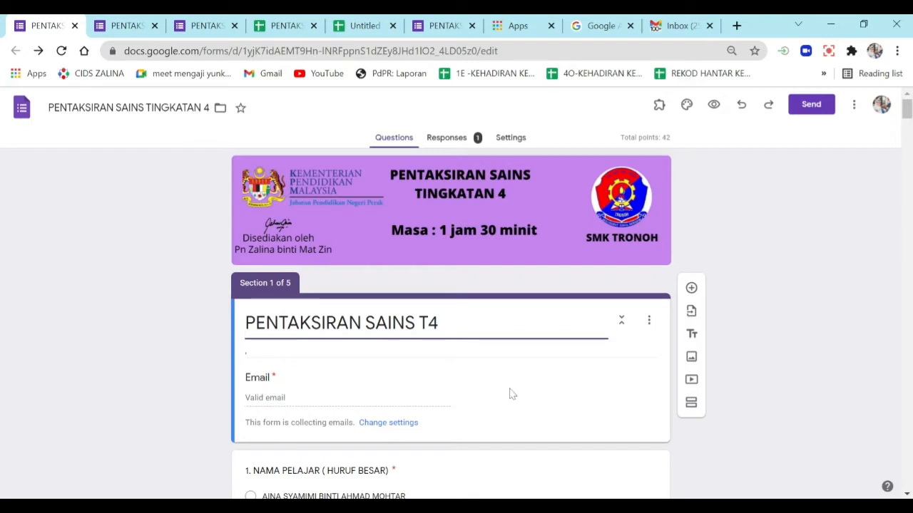
Look through the form from the title section and student name question through the KERTAS 1 - Bahagian A objective questions to section 4
{"action": "scroll", "coordinate": [511, 397], "scroll_direction": "down", "scroll_amount": 5}
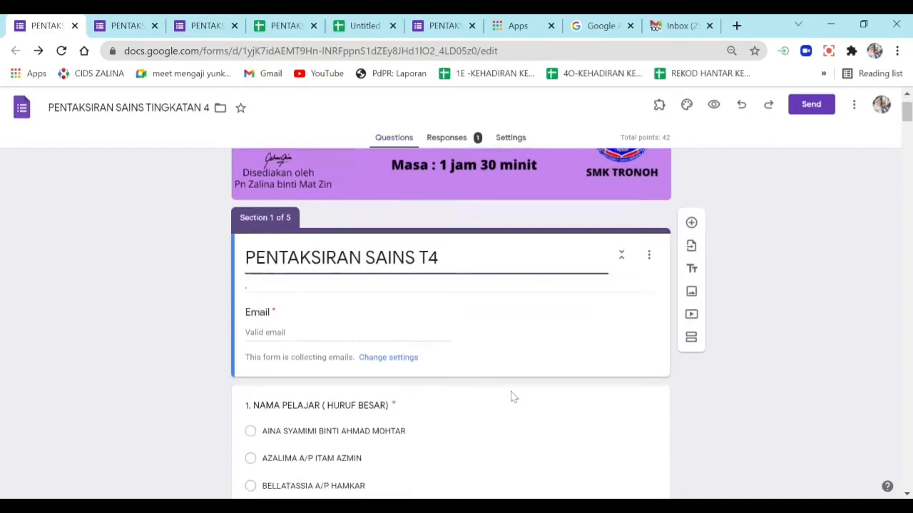
{"action": "scroll", "coordinate": [514, 389], "scroll_direction": "down", "scroll_amount": 10}
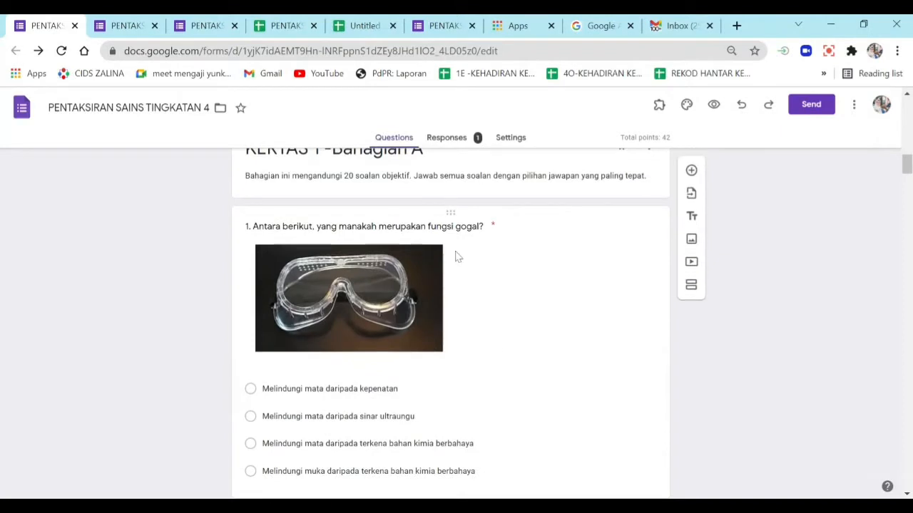
{"action": "scroll", "coordinate": [459, 256], "scroll_direction": "up", "scroll_amount": 1}
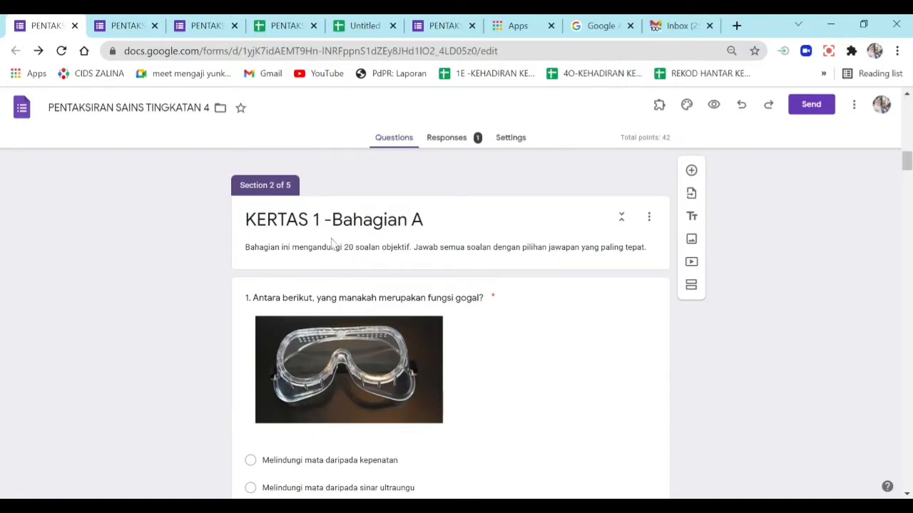
{"action": "scroll", "coordinate": [540, 298], "scroll_direction": "down", "scroll_amount": 9}
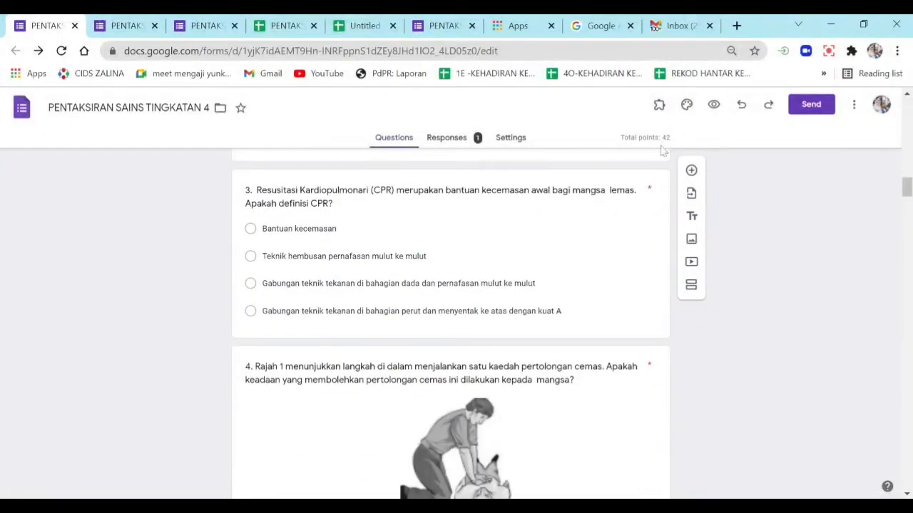
{"action": "scroll", "coordinate": [534, 307], "scroll_direction": "down", "scroll_amount": 2}
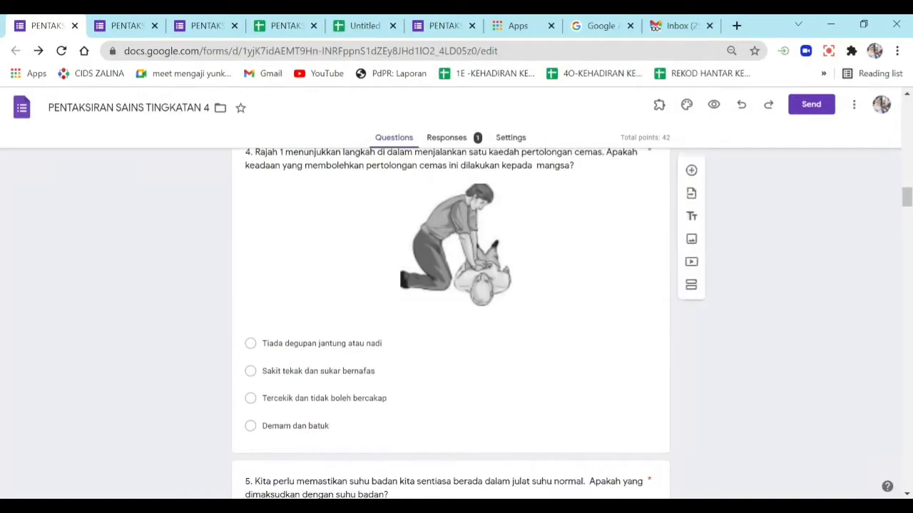
{"action": "scroll", "coordinate": [534, 307], "scroll_direction": "down", "scroll_amount": 2}
{"action": "scroll", "coordinate": [531, 301], "scroll_direction": "down", "scroll_amount": 10}
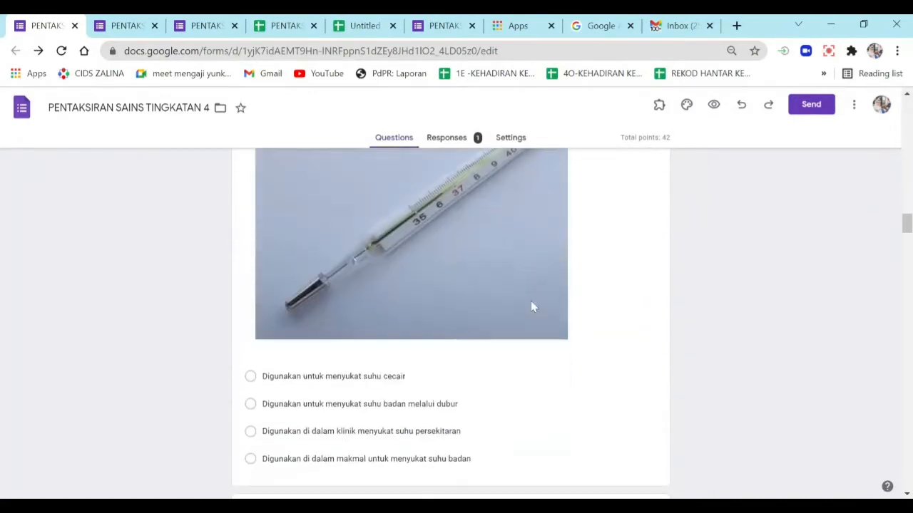
{"action": "scroll", "coordinate": [539, 313], "scroll_direction": "down", "scroll_amount": 10}
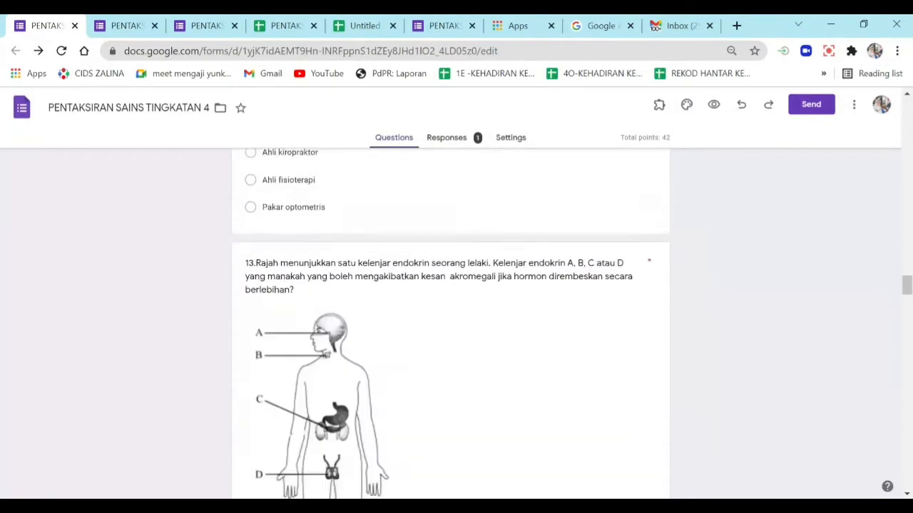
{"action": "scroll", "coordinate": [538, 314], "scroll_direction": "down", "scroll_amount": 10}
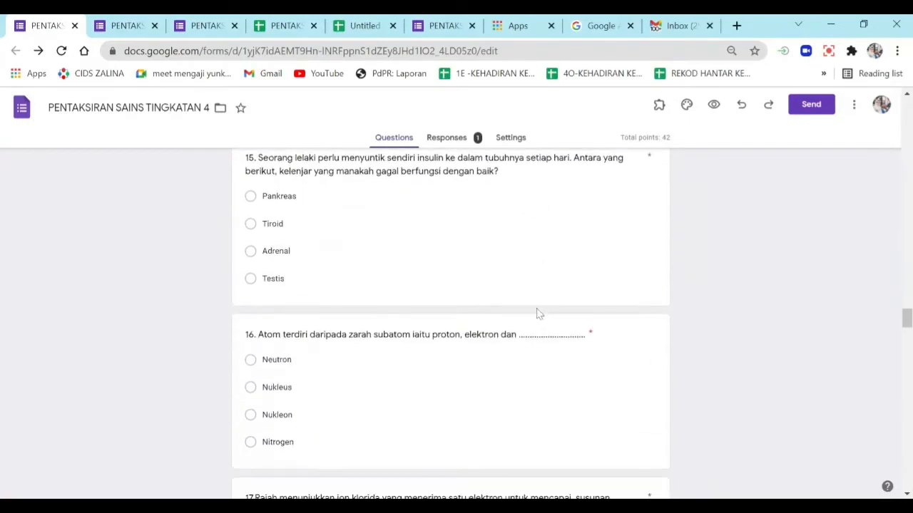
{"action": "scroll", "coordinate": [538, 314], "scroll_direction": "down", "scroll_amount": 10}
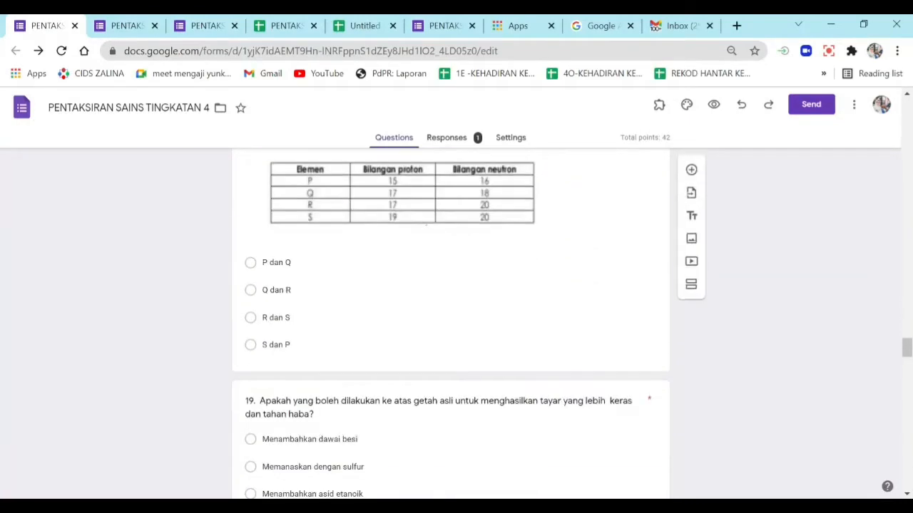
{"action": "scroll", "coordinate": [538, 314], "scroll_direction": "down", "scroll_amount": 8}
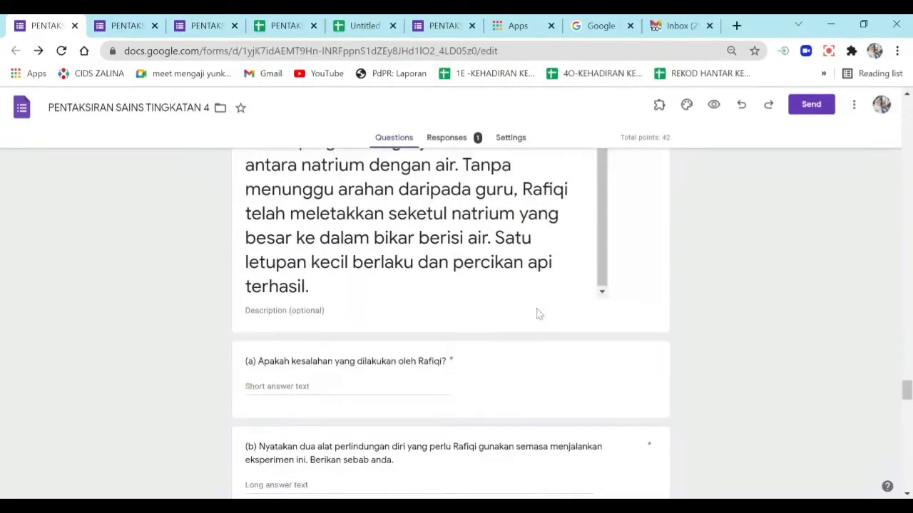
Go back to objective question 19 and check the correct answer and points in its answer key
{"action": "scroll", "coordinate": [539, 314], "scroll_direction": "up", "scroll_amount": 4}
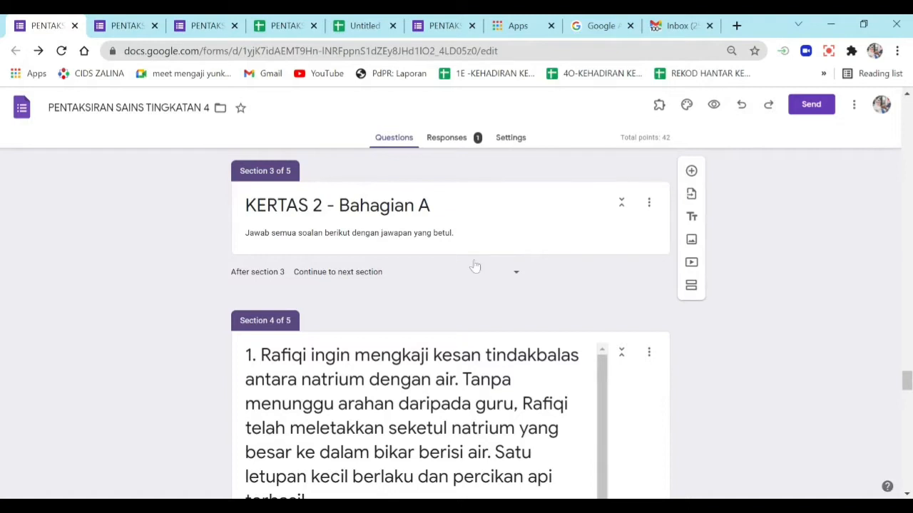
{"action": "scroll", "coordinate": [474, 266], "scroll_direction": "up", "scroll_amount": 3}
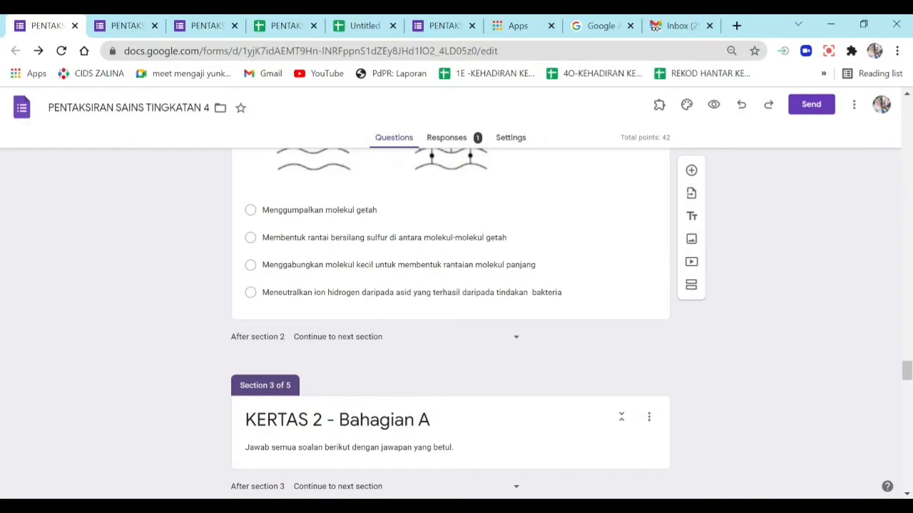
{"action": "scroll", "coordinate": [444, 263], "scroll_direction": "up", "scroll_amount": 2}
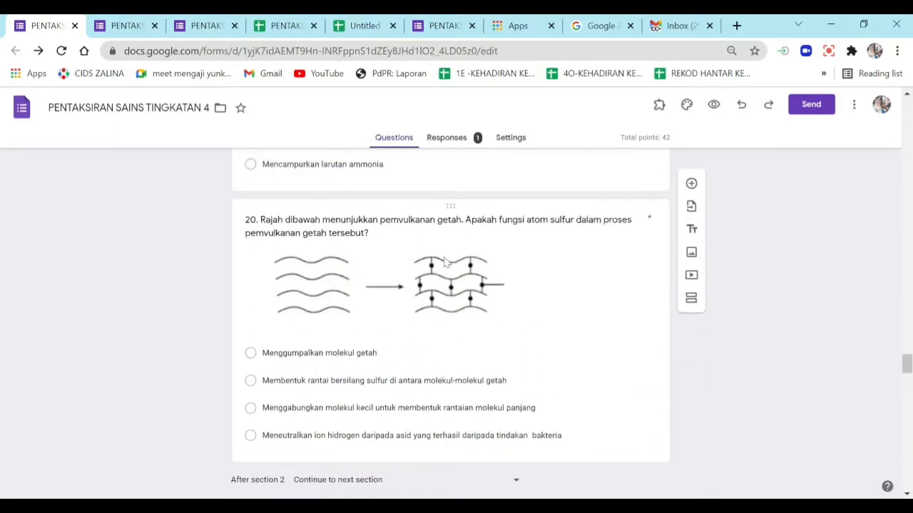
{"action": "scroll", "coordinate": [444, 264], "scroll_direction": "down", "scroll_amount": 3}
{"action": "scroll", "coordinate": [444, 266], "scroll_direction": "up", "scroll_amount": 4}
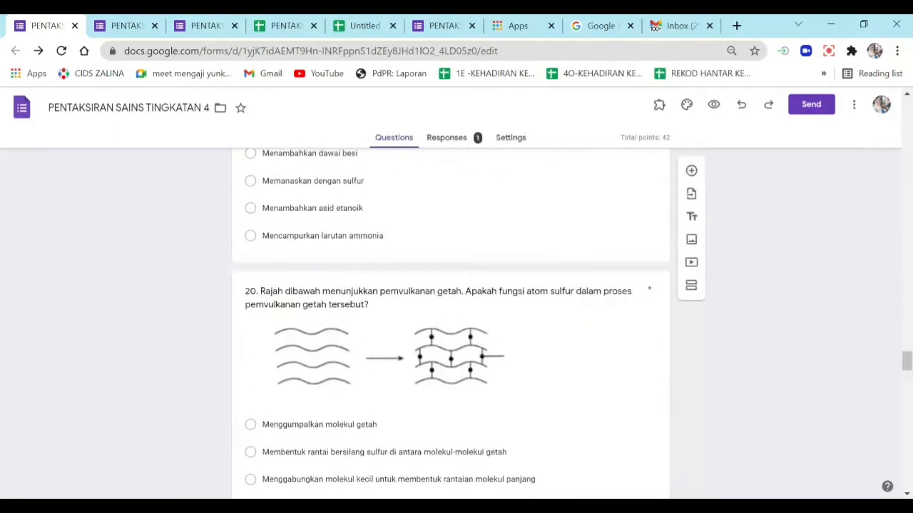
{"action": "scroll", "coordinate": [509, 280], "scroll_direction": "down", "scroll_amount": 1}
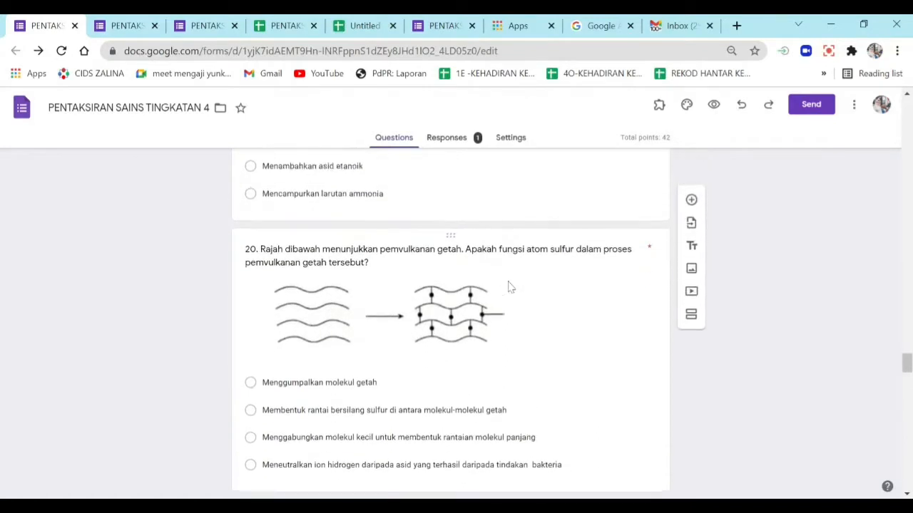
{"action": "scroll", "coordinate": [509, 287], "scroll_direction": "up", "scroll_amount": 4}
{"action": "left_click", "coordinate": [453, 397]}
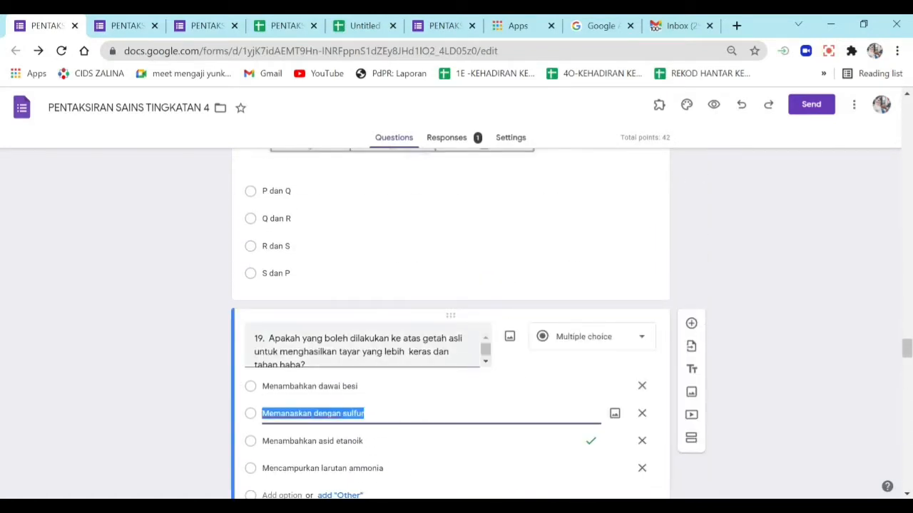
{"action": "scroll", "coordinate": [338, 479], "scroll_direction": "down", "scroll_amount": 2}
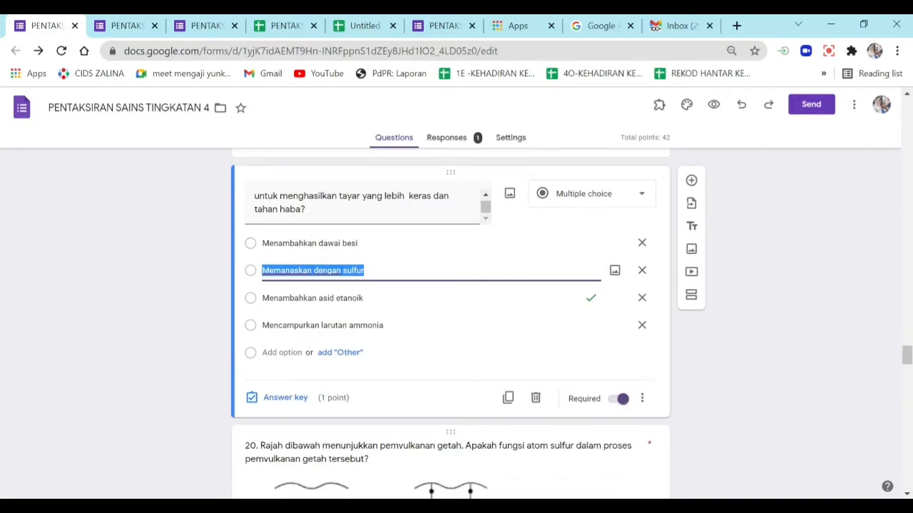
{"action": "left_click", "coordinate": [285, 398]}
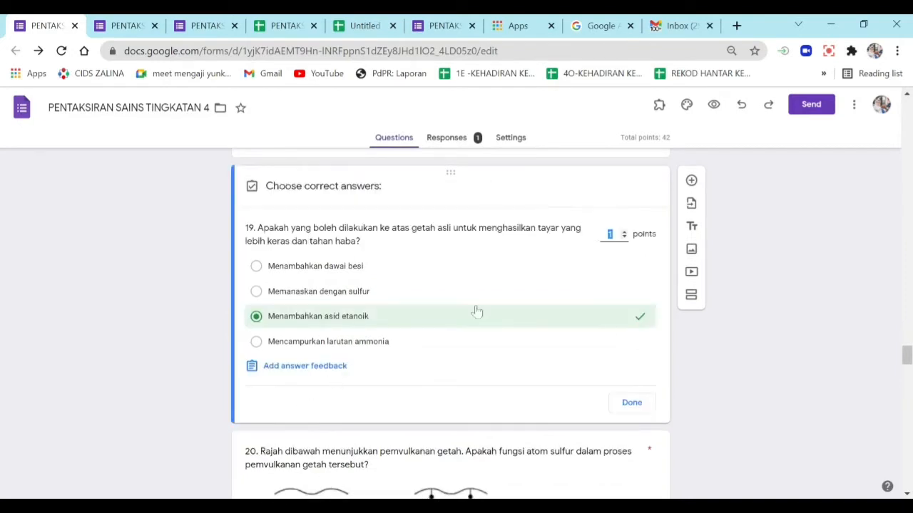
{"action": "left_click", "coordinate": [630, 403]}
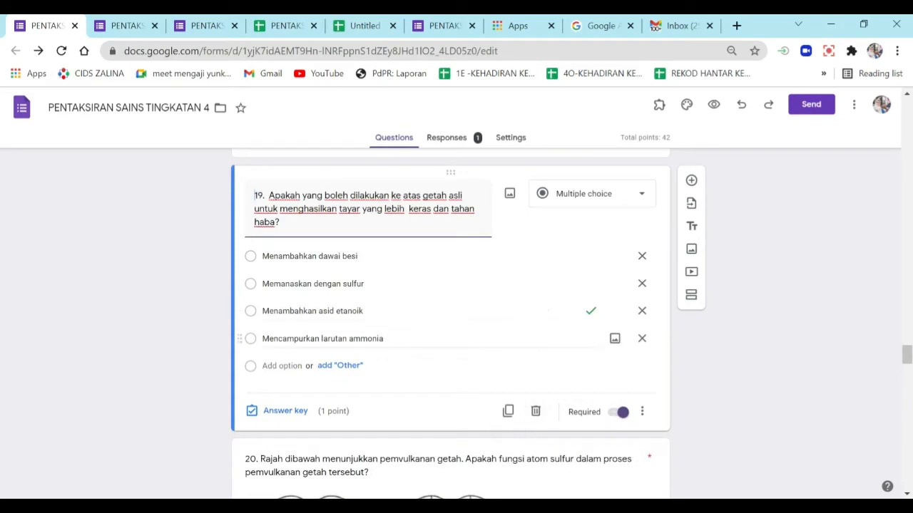
Examine the KERTAS 2 - Bahagian A section and the answer types of structured question 1, parts (a) and (b)
{"action": "scroll", "coordinate": [583, 319], "scroll_direction": "down", "scroll_amount": 5}
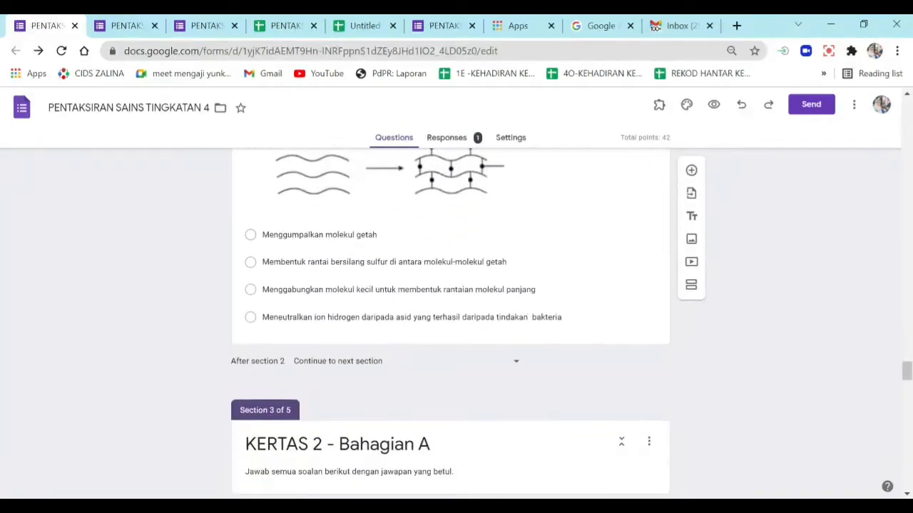
{"action": "scroll", "coordinate": [559, 287], "scroll_direction": "down", "scroll_amount": 3}
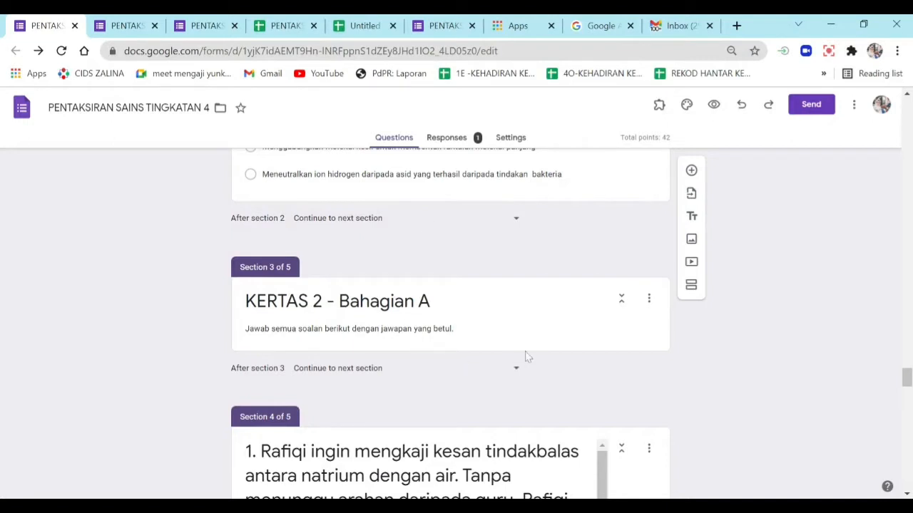
{"action": "scroll", "coordinate": [526, 354], "scroll_direction": "down", "scroll_amount": 1}
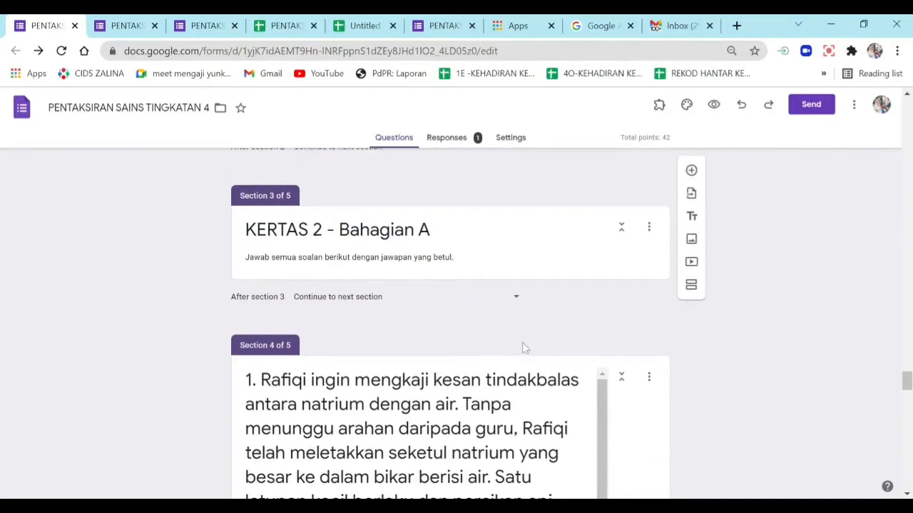
{"action": "scroll", "coordinate": [520, 345], "scroll_direction": "up", "scroll_amount": 1}
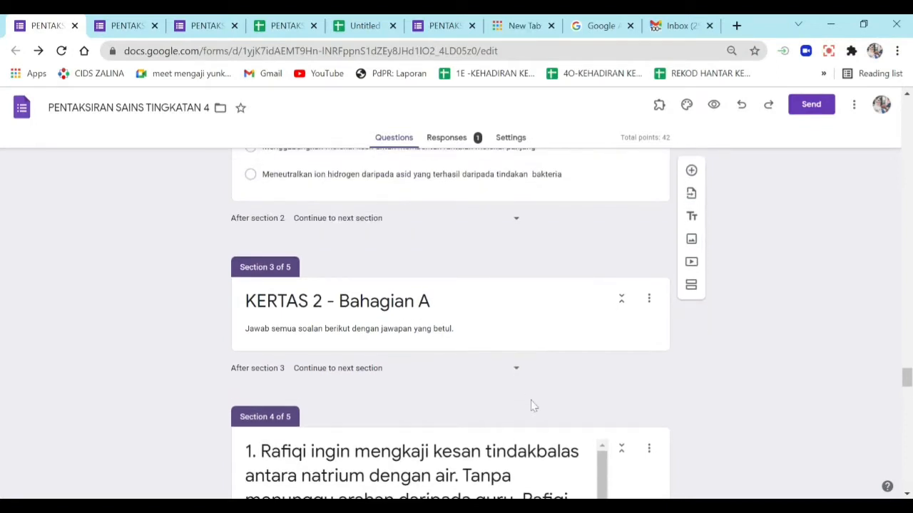
{"action": "scroll", "coordinate": [556, 381], "scroll_direction": "down", "scroll_amount": 1}
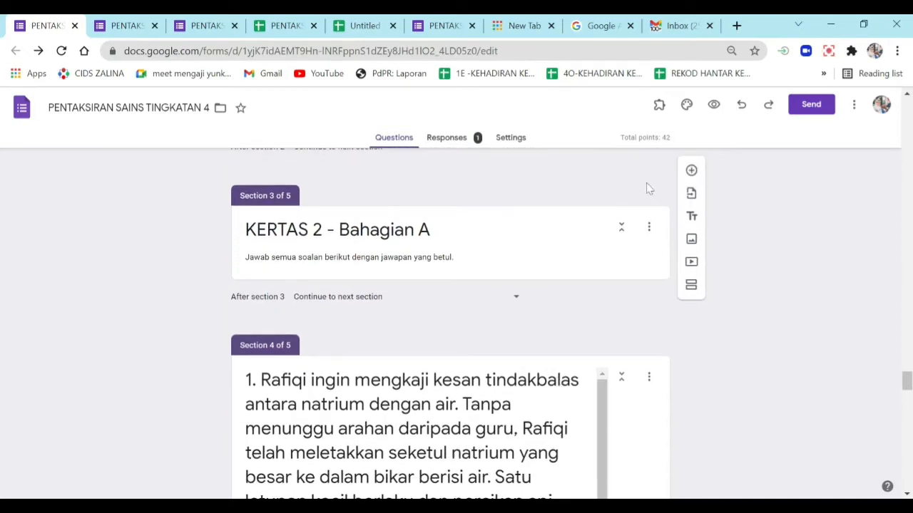
{"action": "scroll", "coordinate": [457, 314], "scroll_direction": "down", "scroll_amount": 1}
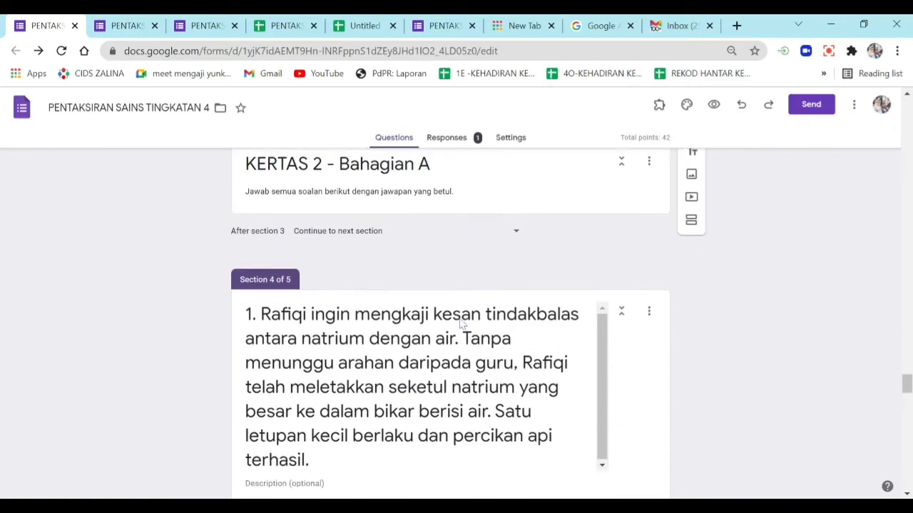
{"action": "scroll", "coordinate": [458, 315], "scroll_direction": "down", "scroll_amount": 2}
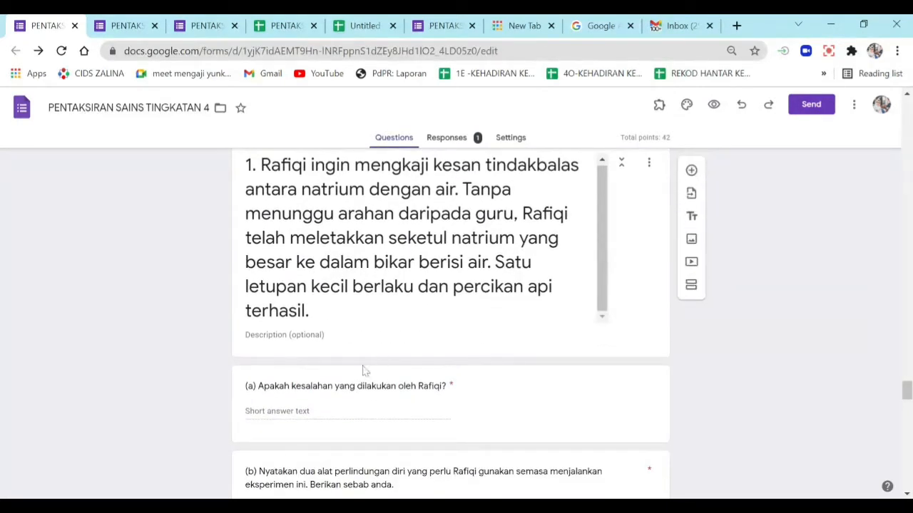
{"action": "scroll", "coordinate": [328, 411], "scroll_direction": "down", "scroll_amount": 1}
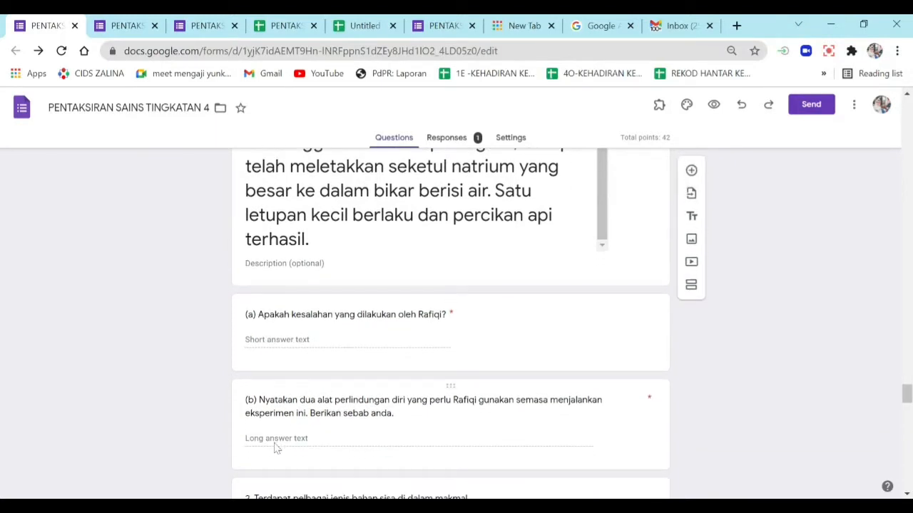
Check the accepted answers and points in the answer key of structured question 1(a)
{"action": "left_click", "coordinate": [306, 347]}
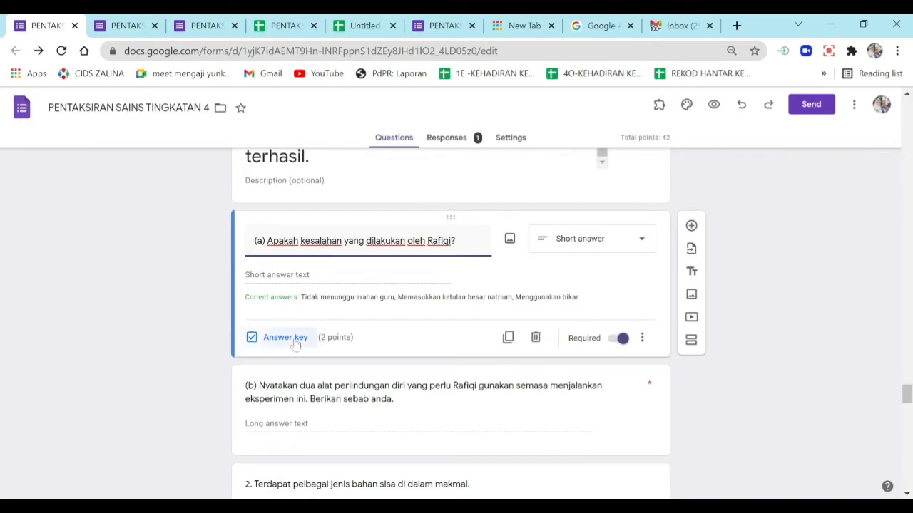
{"action": "left_click", "coordinate": [285, 337]}
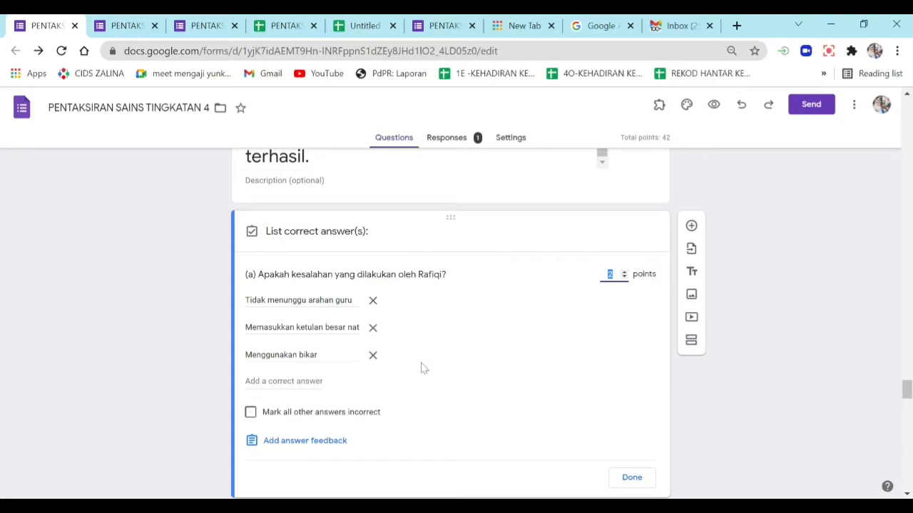
{"action": "scroll", "coordinate": [421, 372], "scroll_direction": "down", "scroll_amount": 1}
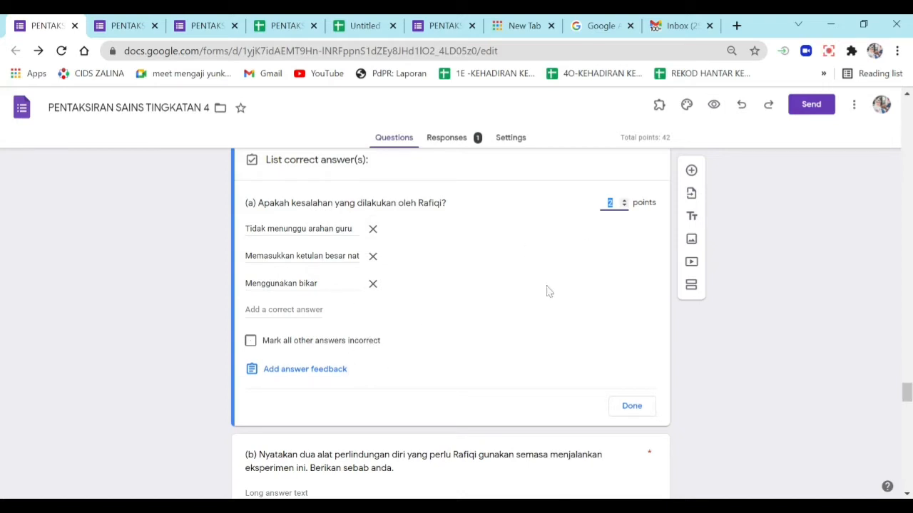
{"action": "scroll", "coordinate": [548, 293], "scroll_direction": "down", "scroll_amount": 1}
{"action": "scroll", "coordinate": [548, 294], "scroll_direction": "up", "scroll_amount": 1}
{"action": "scroll", "coordinate": [556, 334], "scroll_direction": "down", "scroll_amount": 3}
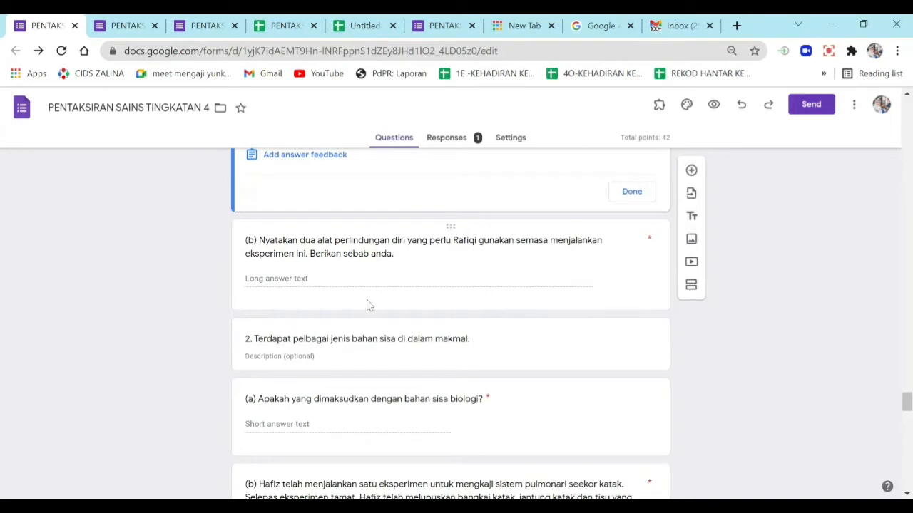
Set the points for structured question 1(b) on protective equipment to 3
{"action": "left_click", "coordinate": [299, 283]}
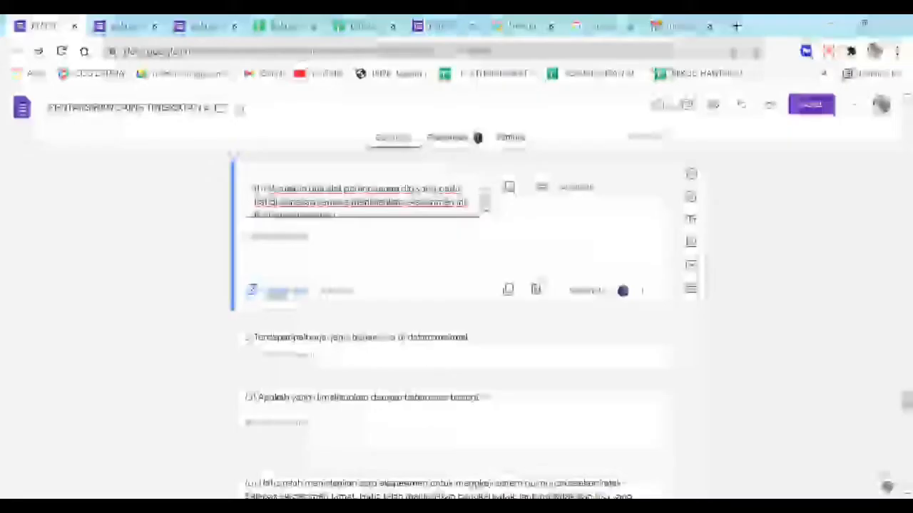
{"action": "left_click", "coordinate": [285, 289]}
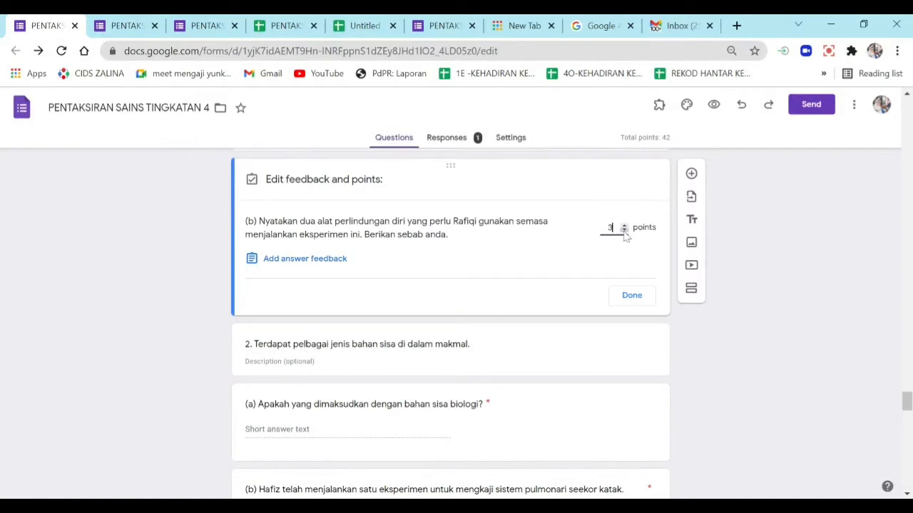
{"action": "left_click", "coordinate": [631, 296]}
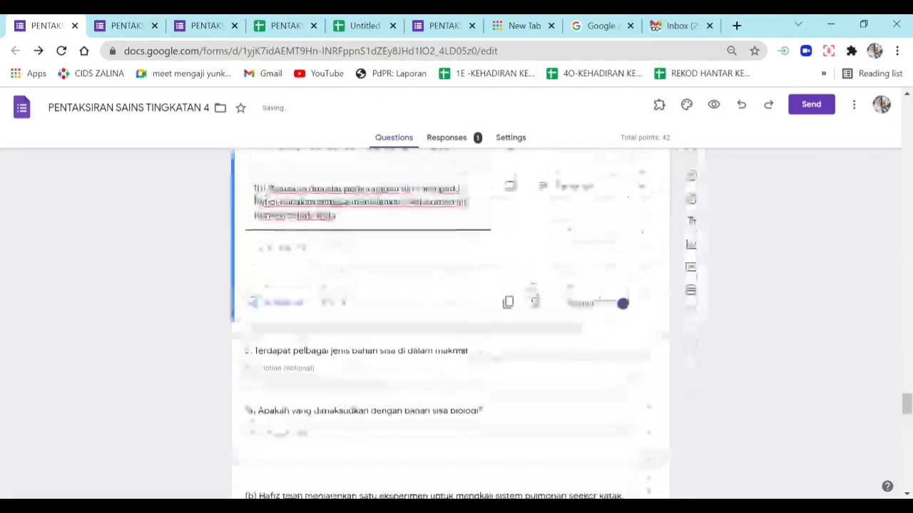
Look over the remaining structured questions through question 4, then go back through the objective questions
{"action": "scroll", "coordinate": [530, 288], "scroll_direction": "down", "scroll_amount": 15}
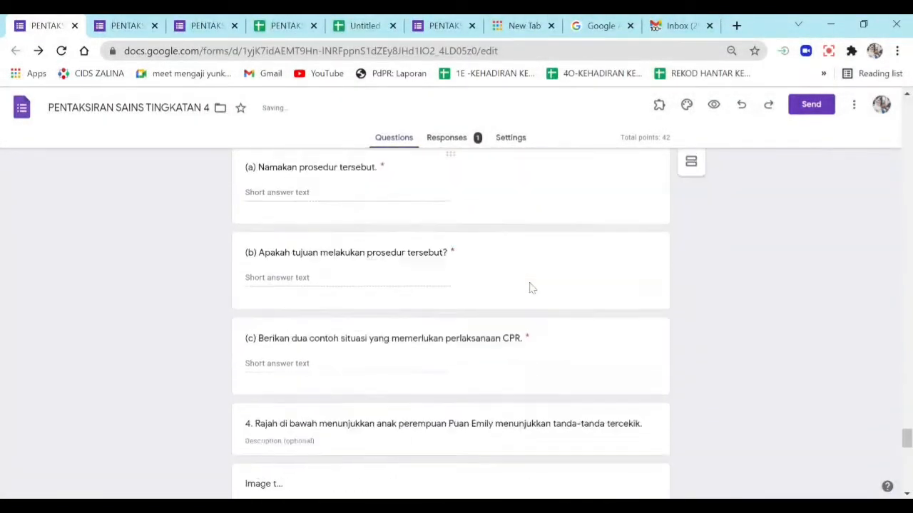
{"action": "scroll", "coordinate": [530, 288], "scroll_direction": "down", "scroll_amount": 7}
{"action": "scroll", "coordinate": [530, 288], "scroll_direction": "up", "scroll_amount": 6}
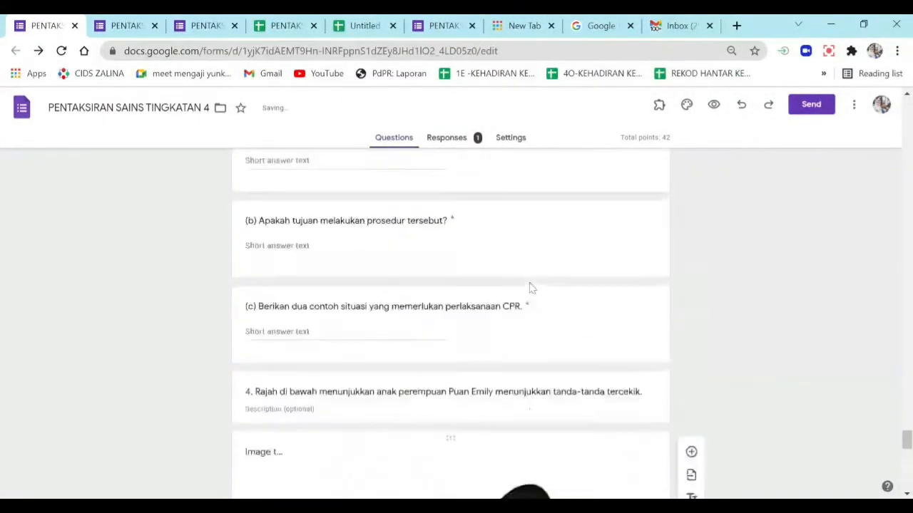
{"action": "scroll", "coordinate": [529, 288], "scroll_direction": "up", "scroll_amount": 20}
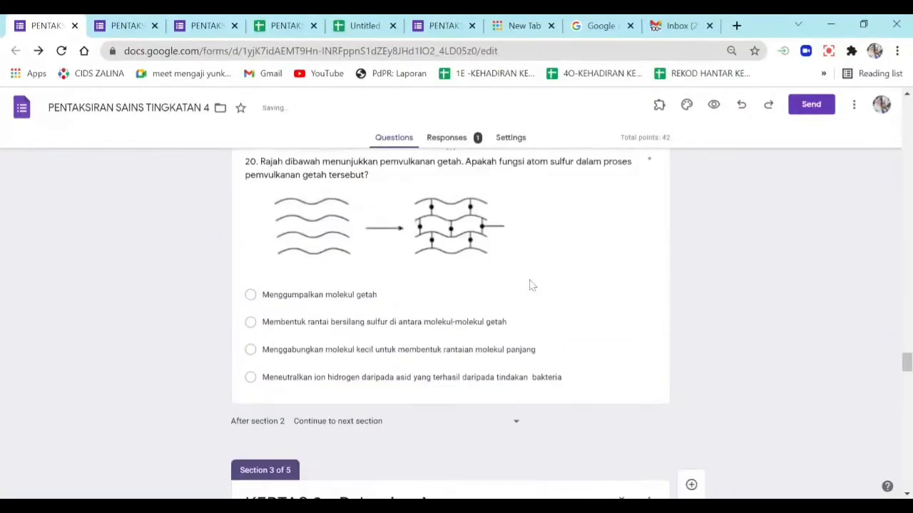
{"action": "scroll", "coordinate": [530, 285], "scroll_direction": "up", "scroll_amount": 20}
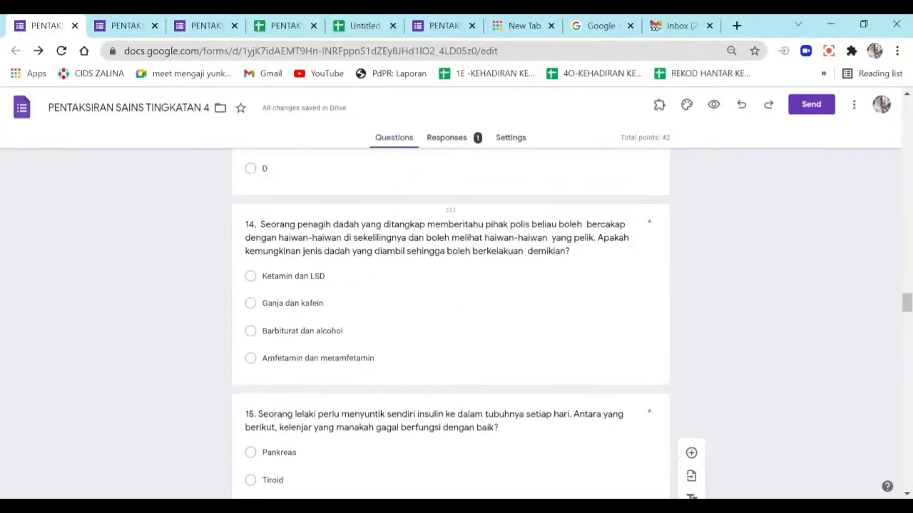
{"action": "scroll", "coordinate": [530, 285], "scroll_direction": "up", "scroll_amount": 15}
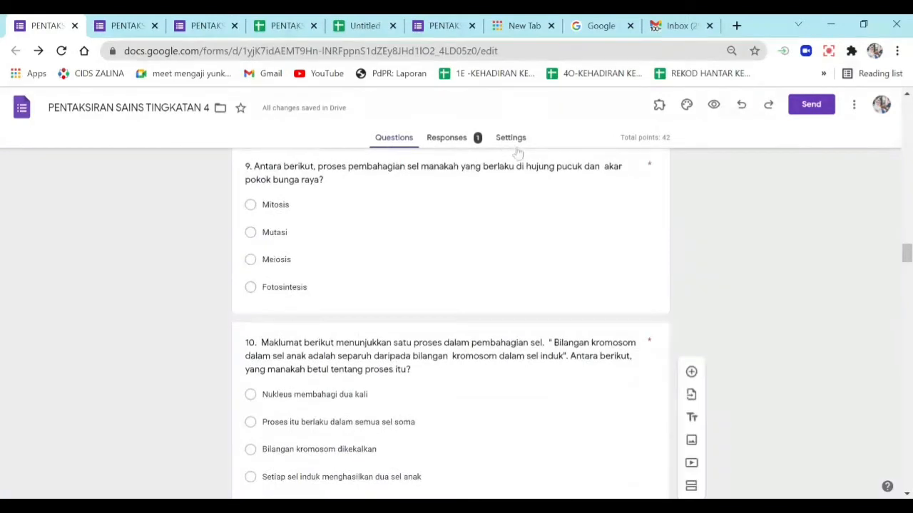
Examine the form's quiz settings, including grade release, respondent settings, default point value, responses and presentation sections
{"action": "left_click", "coordinate": [513, 140]}
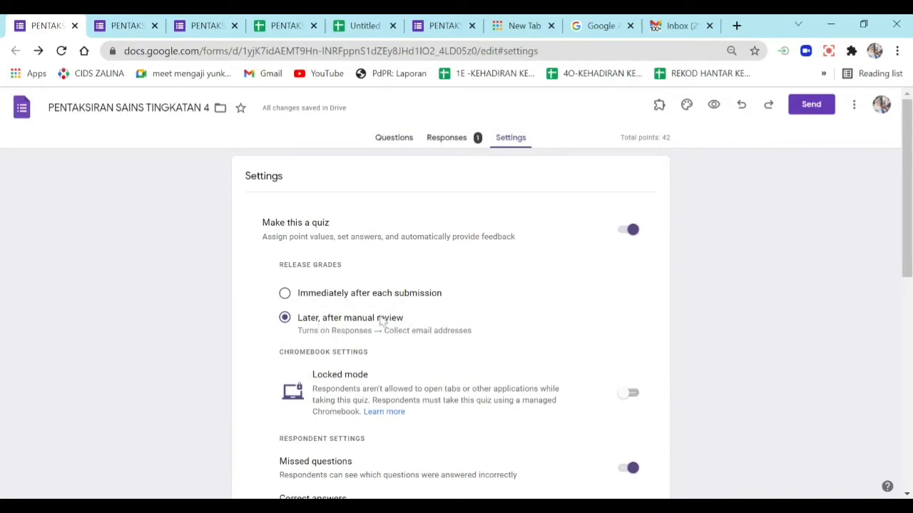
{"action": "scroll", "coordinate": [426, 345], "scroll_direction": "down", "scroll_amount": 2}
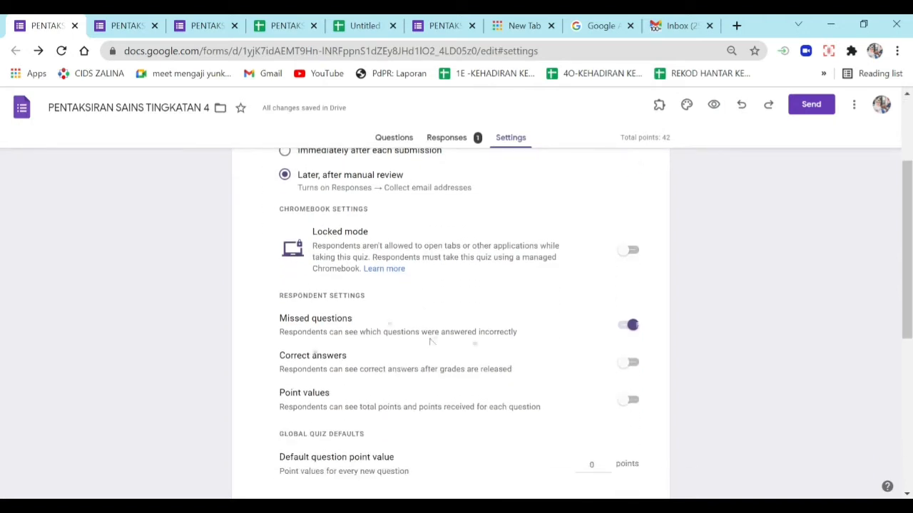
{"action": "scroll", "coordinate": [526, 379], "scroll_direction": "down", "scroll_amount": 5}
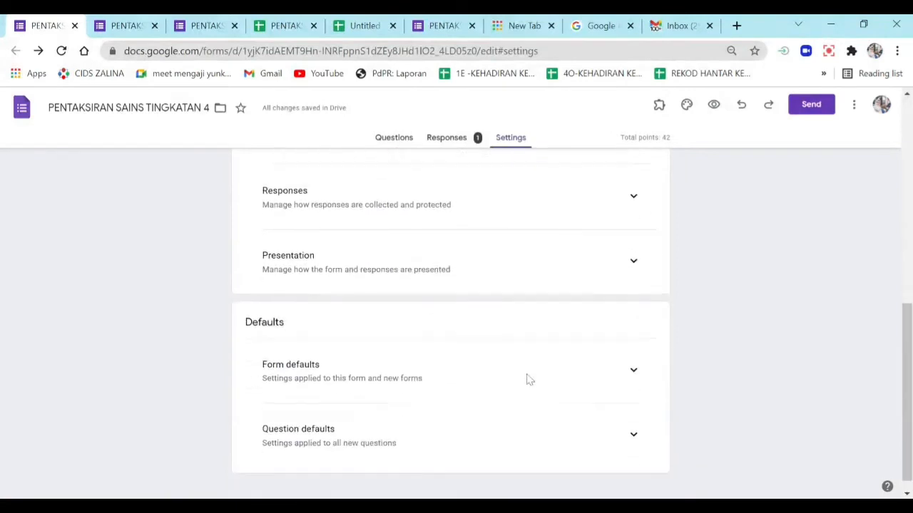
{"action": "scroll", "coordinate": [528, 379], "scroll_direction": "up", "scroll_amount": 5}
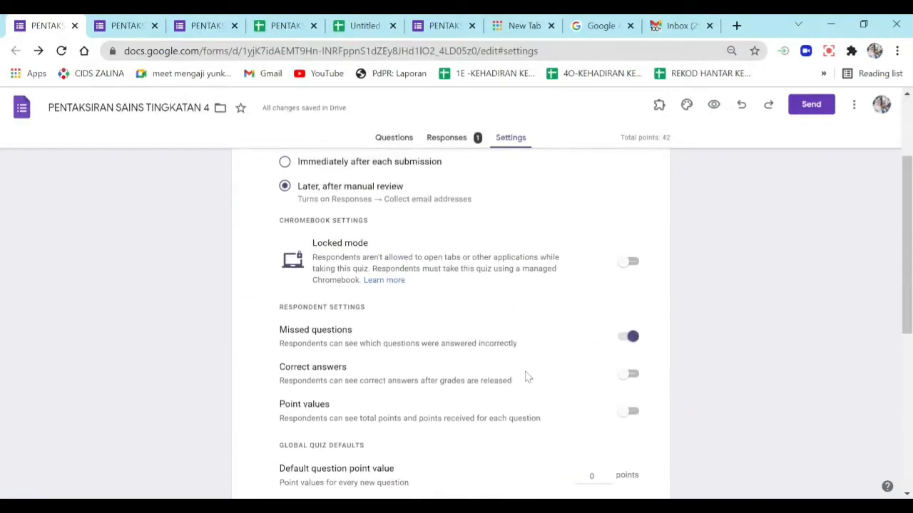
{"action": "scroll", "coordinate": [526, 377], "scroll_direction": "up", "scroll_amount": 2}
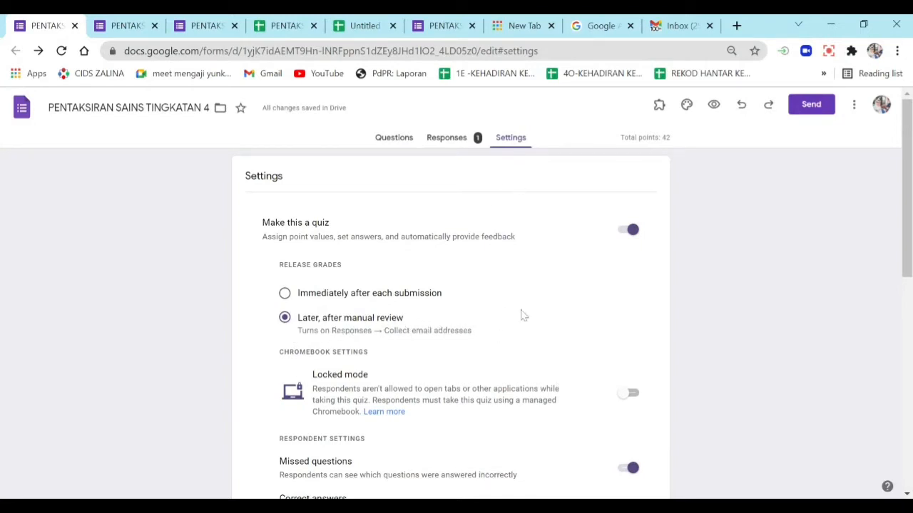
Open the individual view of the form's responses and check the submission's total score, student details and Tingkatan choice
{"action": "left_click", "coordinate": [455, 140]}
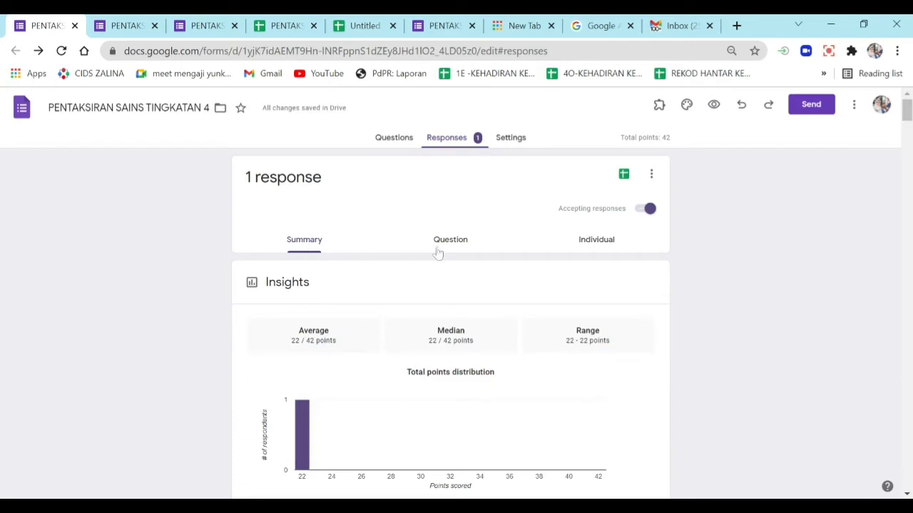
{"action": "left_click", "coordinate": [596, 242]}
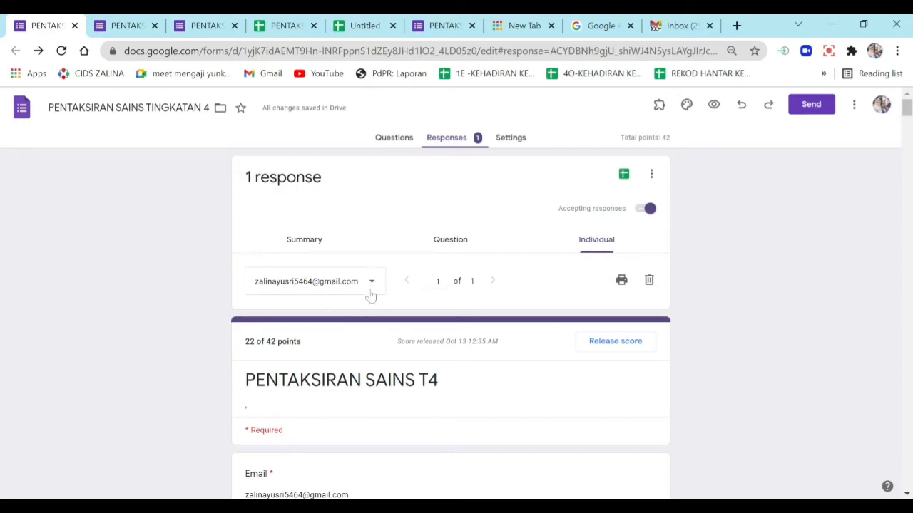
{"action": "scroll", "coordinate": [449, 321], "scroll_direction": "down", "scroll_amount": 2}
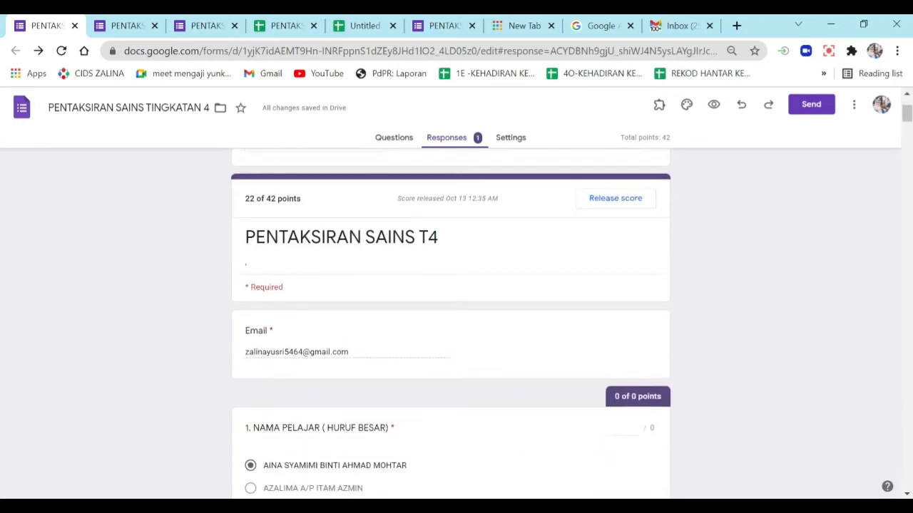
{"action": "scroll", "coordinate": [390, 300], "scroll_direction": "down", "scroll_amount": 9}
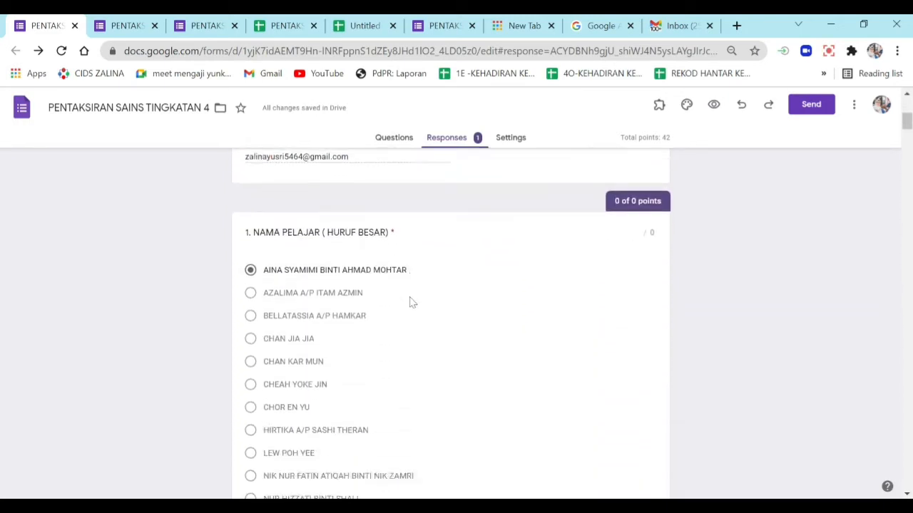
{"action": "scroll", "coordinate": [412, 302], "scroll_direction": "down", "scroll_amount": 4}
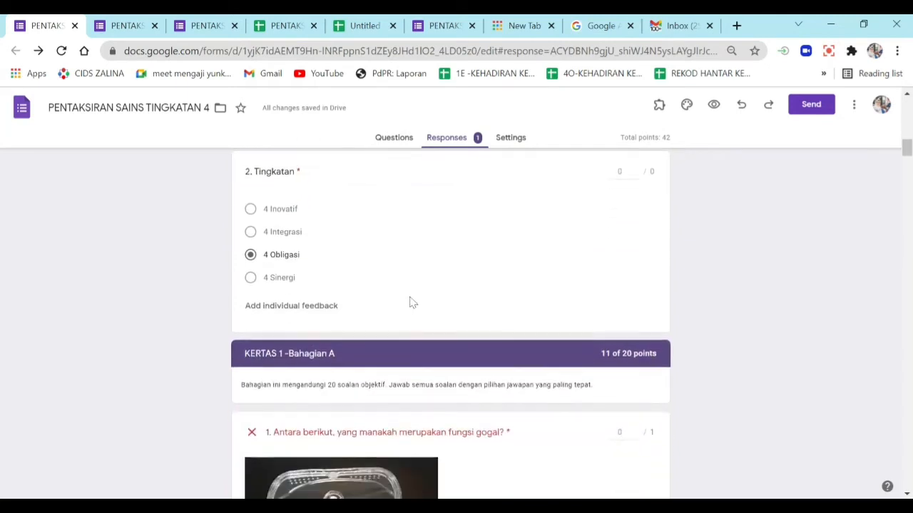
Examine the marking of objective questions 1 to 20 in KERTAS 1 - Bahagian A of this student's response
{"action": "scroll", "coordinate": [411, 302], "scroll_direction": "down", "scroll_amount": 3}
{"action": "scroll", "coordinate": [411, 302], "scroll_direction": "down", "scroll_amount": 2}
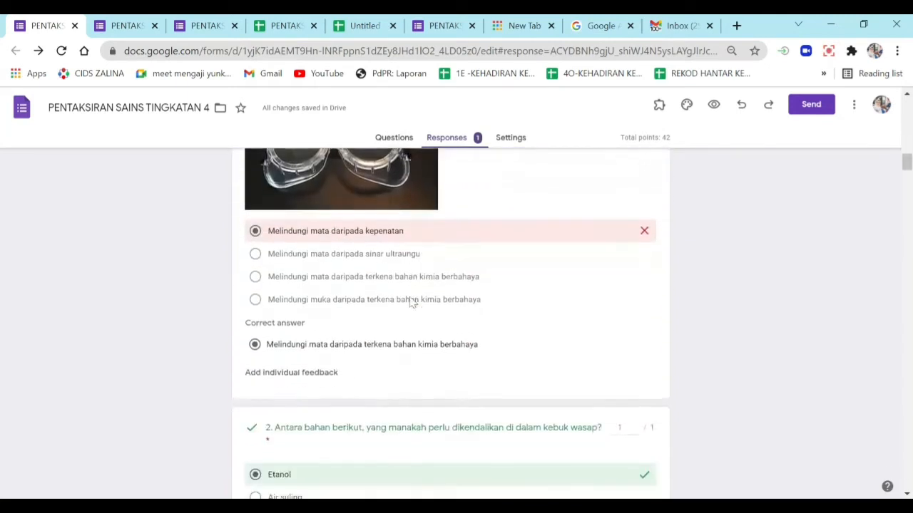
{"action": "scroll", "coordinate": [461, 253], "scroll_direction": "up", "scroll_amount": 3}
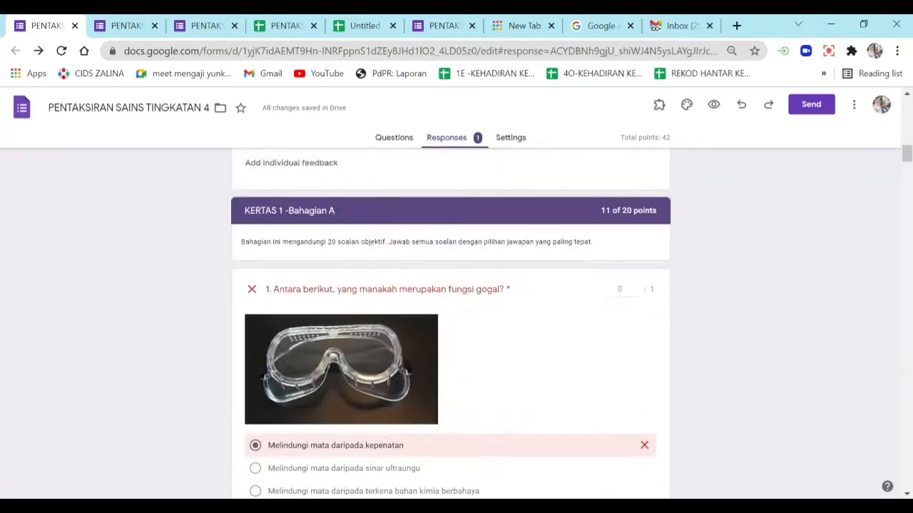
{"action": "scroll", "coordinate": [548, 332], "scroll_direction": "down", "scroll_amount": 1}
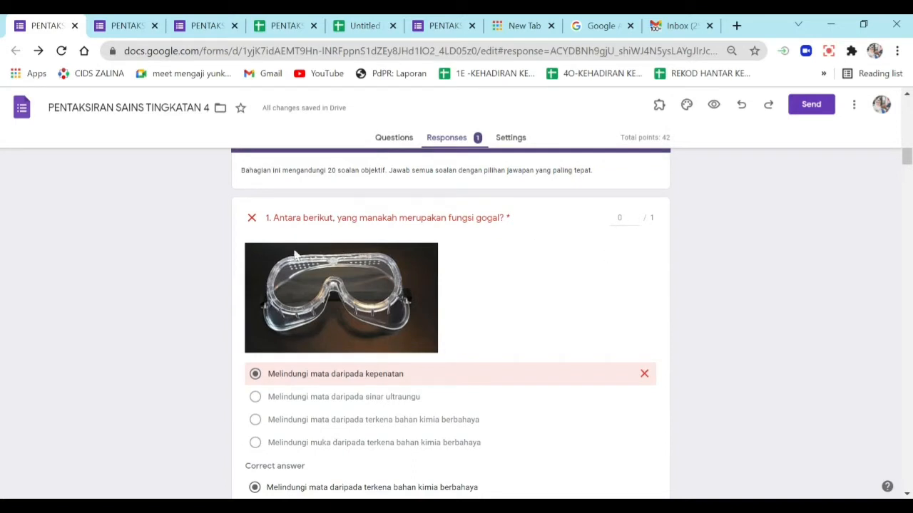
{"action": "scroll", "coordinate": [608, 289], "scroll_direction": "down", "scroll_amount": 7}
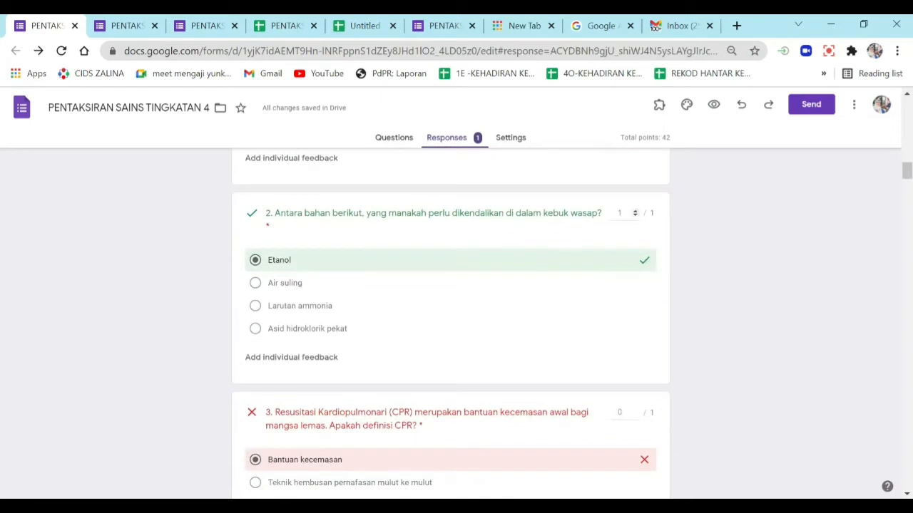
{"action": "scroll", "coordinate": [604, 301], "scroll_direction": "down", "scroll_amount": 5}
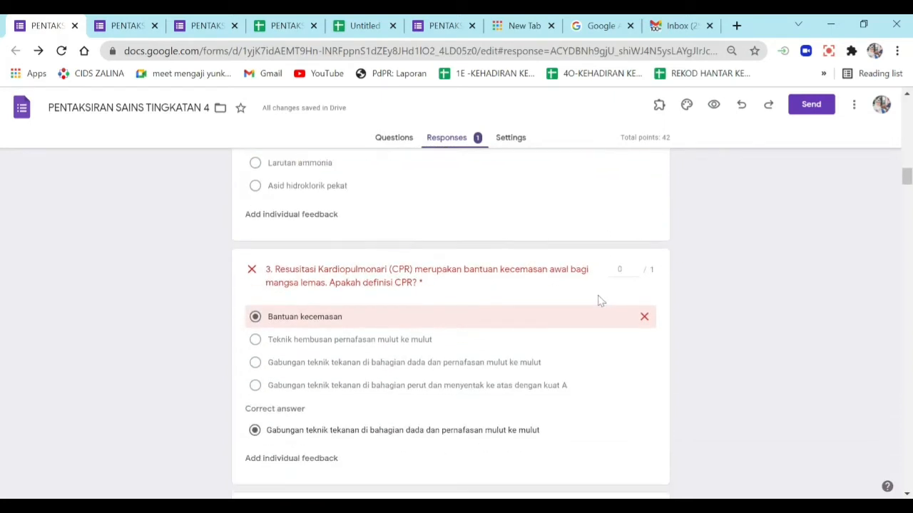
{"action": "scroll", "coordinate": [598, 300], "scroll_direction": "down", "scroll_amount": 10}
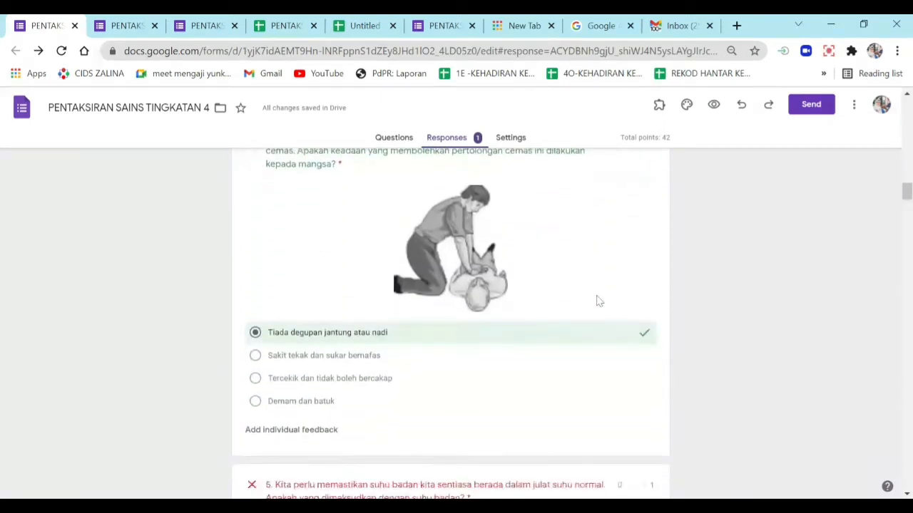
{"action": "scroll", "coordinate": [598, 297], "scroll_direction": "down", "scroll_amount": 10}
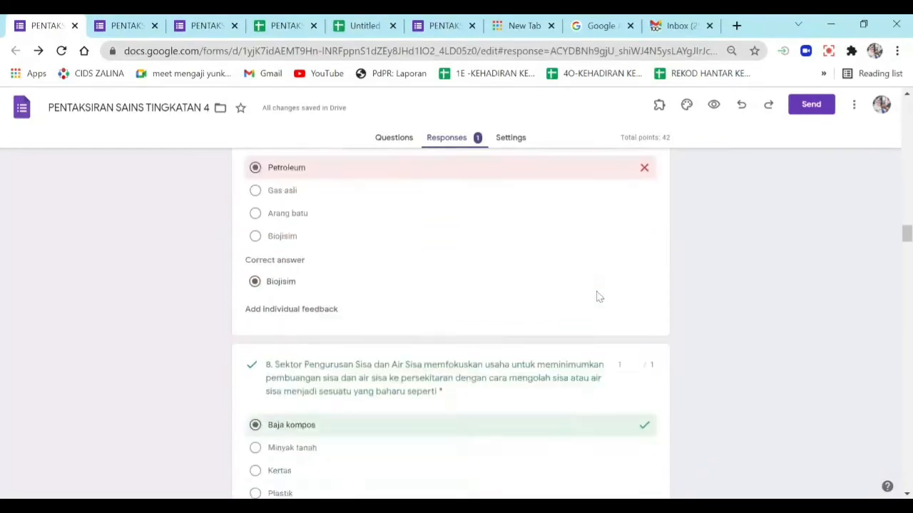
{"action": "scroll", "coordinate": [598, 297], "scroll_direction": "down", "scroll_amount": 12}
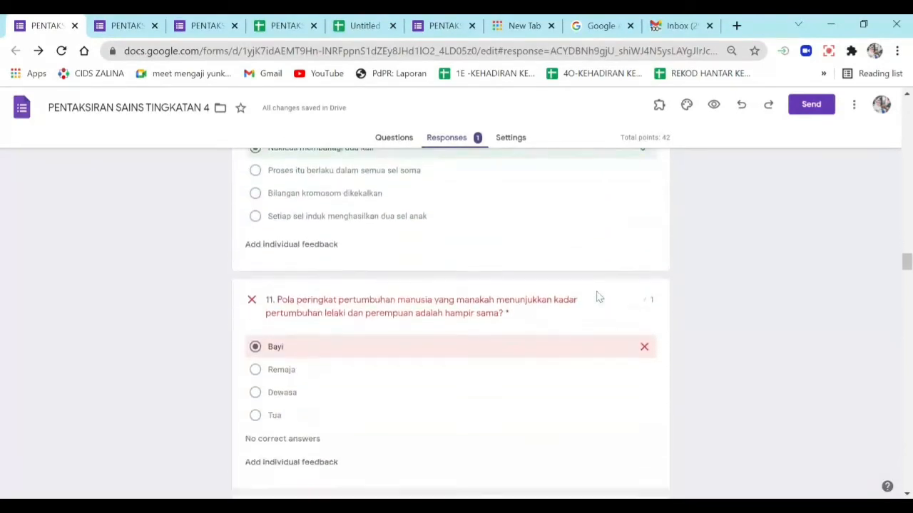
{"action": "scroll", "coordinate": [597, 298], "scroll_direction": "down", "scroll_amount": 15}
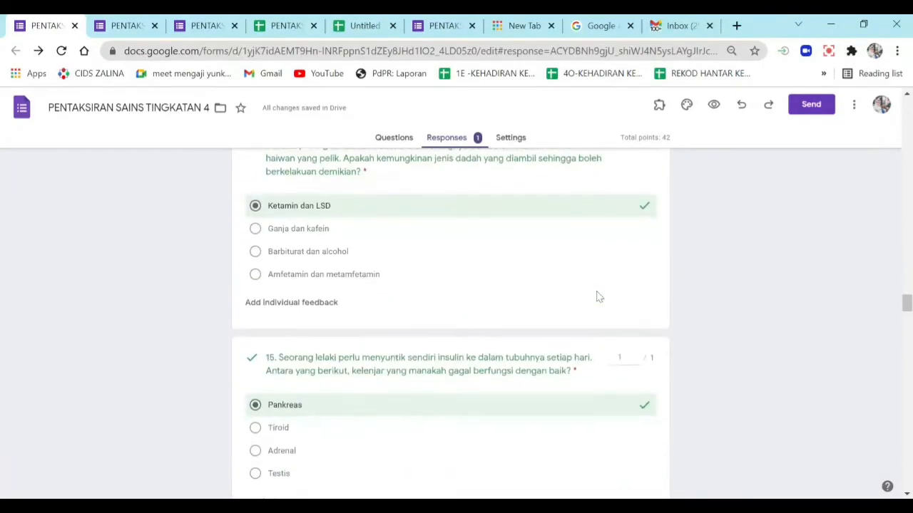
{"action": "scroll", "coordinate": [597, 298], "scroll_direction": "down", "scroll_amount": 15}
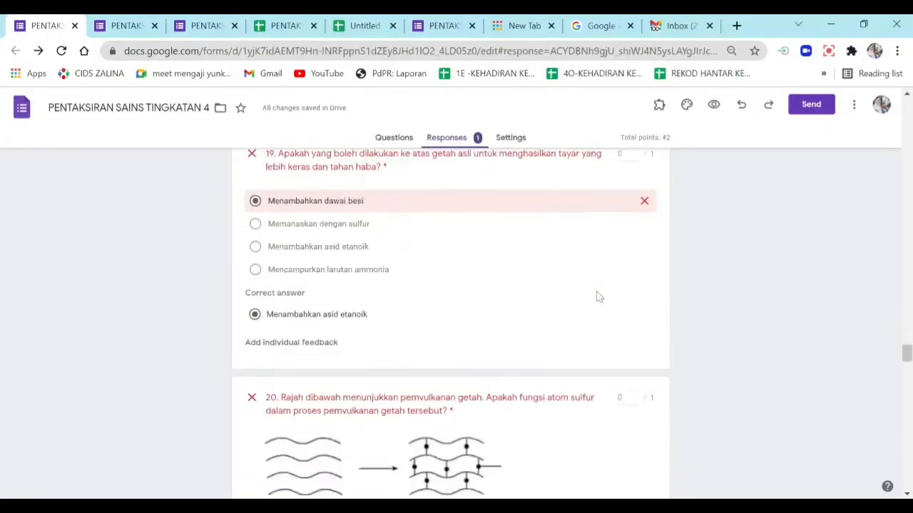
Compare the student's answers to structured question 1, parts (a) and (b), with the accepted answers and awarded points
{"action": "scroll", "coordinate": [597, 298], "scroll_direction": "down", "scroll_amount": 1}
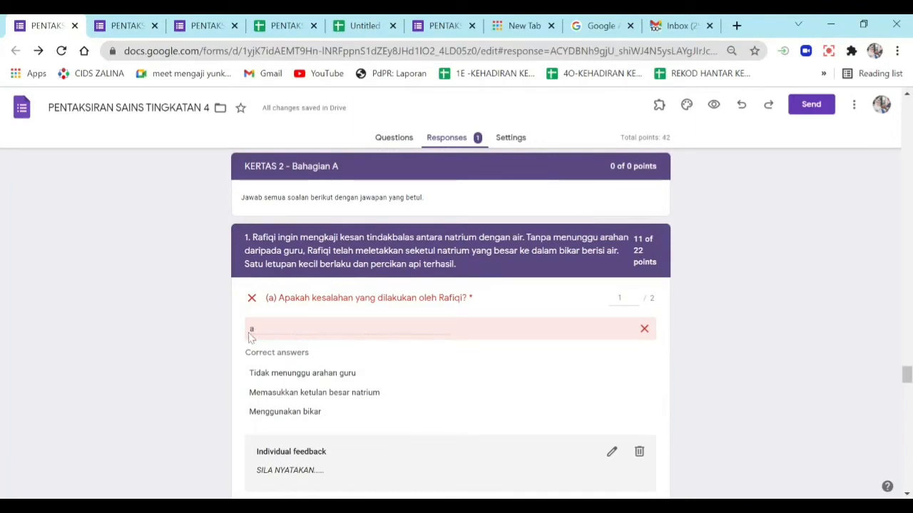
{"action": "scroll", "coordinate": [350, 343], "scroll_direction": "down", "scroll_amount": 4}
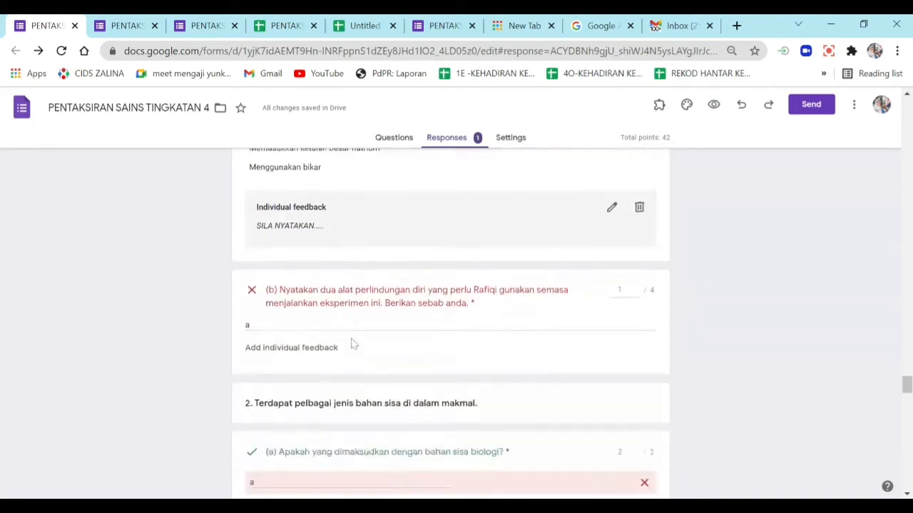
{"action": "scroll", "coordinate": [351, 344], "scroll_direction": "up", "scroll_amount": 4}
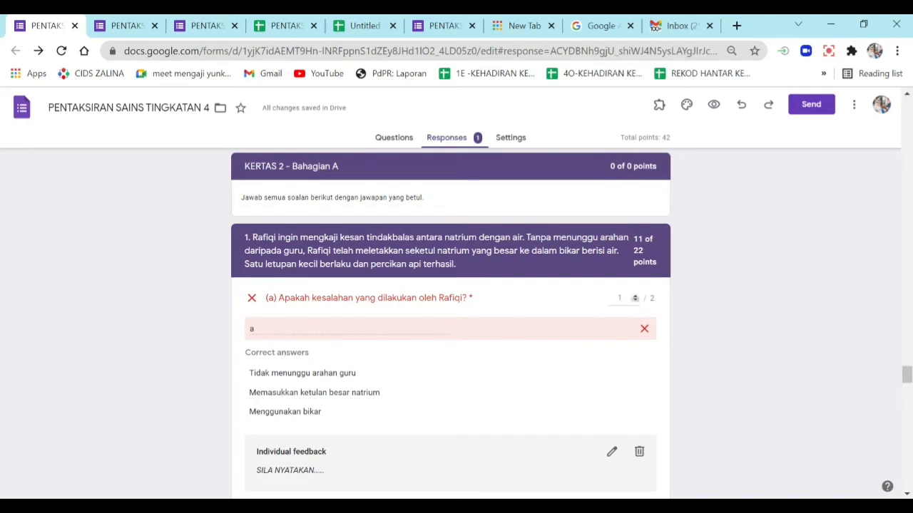
Award 2 points for the student's answer to structured question 1(a) and save the grading edit
{"action": "mouse_move", "coordinate": [633, 300]}
{"action": "left_click", "coordinate": [635, 296]}
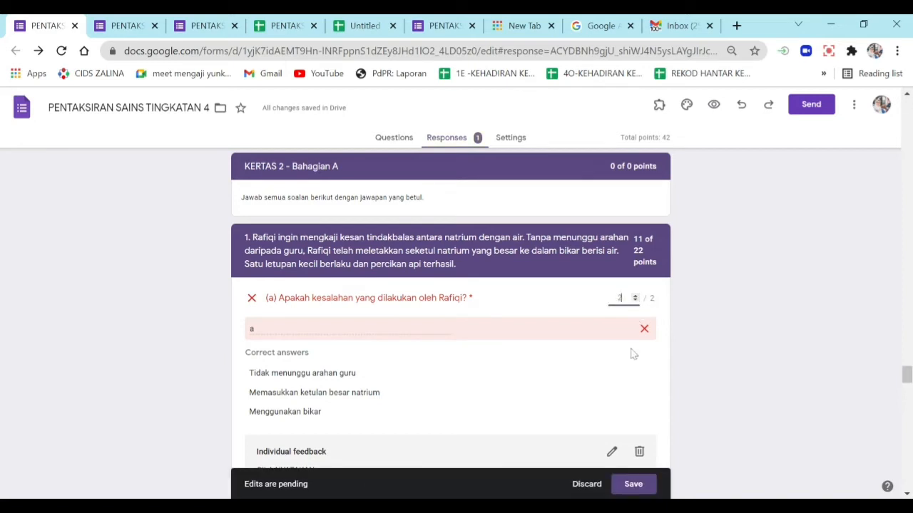
{"action": "left_click", "coordinate": [632, 487]}
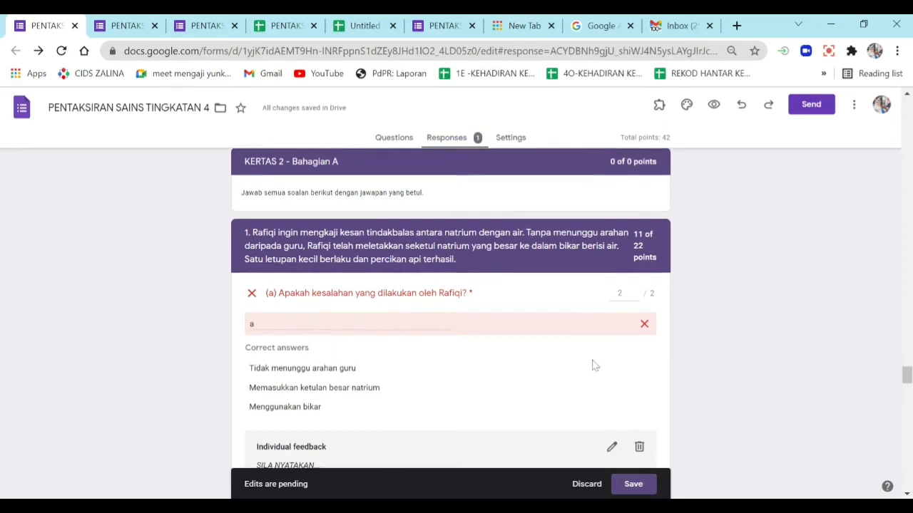
{"action": "scroll", "coordinate": [589, 358], "scroll_direction": "down", "scroll_amount": 4}
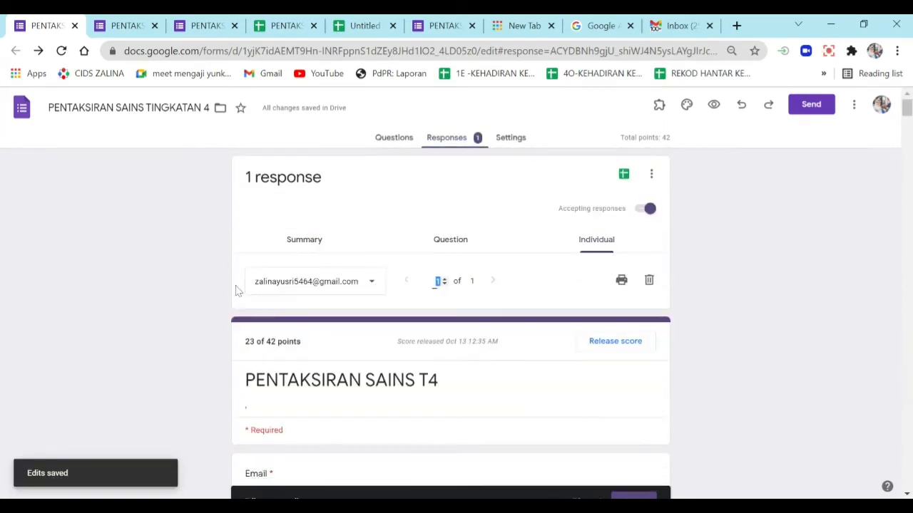
Return to structured question 1(a) in the response and check its awarded points and individual feedback
{"action": "scroll", "coordinate": [531, 361], "scroll_direction": "down", "scroll_amount": 6}
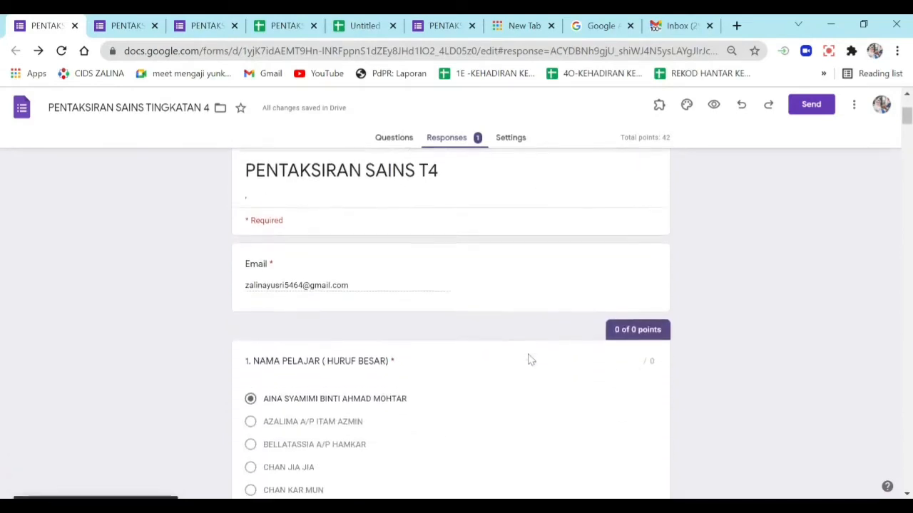
{"action": "scroll", "coordinate": [523, 338], "scroll_direction": "down", "scroll_amount": 15}
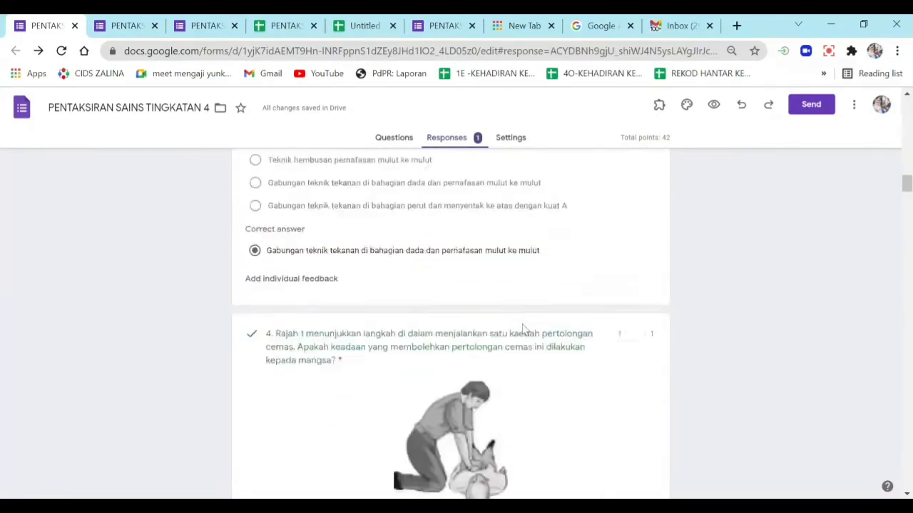
{"action": "left_click_drag", "start_coordinate": [906, 234], "coordinate": [905, 367]}
{"action": "scroll", "coordinate": [574, 365], "scroll_direction": "down", "scroll_amount": 4}
{"action": "scroll", "coordinate": [319, 292], "scroll_direction": "down", "scroll_amount": 1}
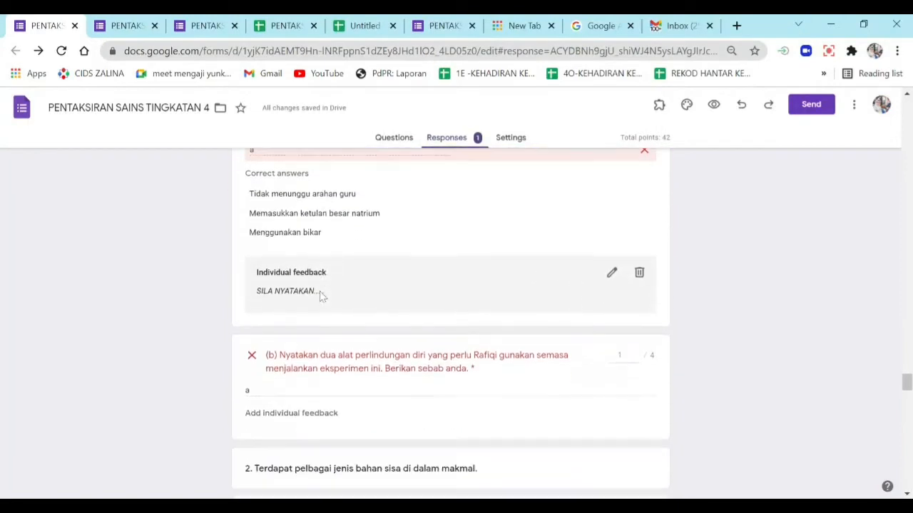
{"action": "scroll", "coordinate": [319, 292], "scroll_direction": "up", "scroll_amount": 1}
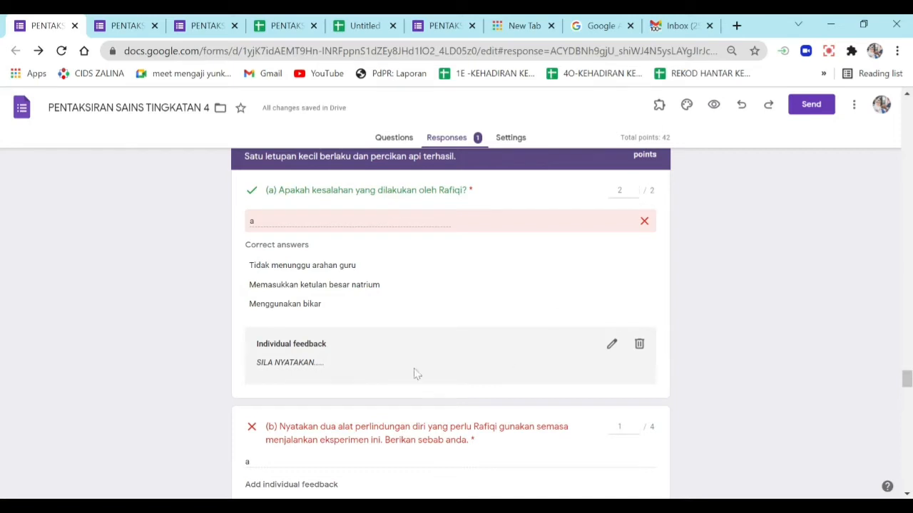
Set the awarded points for structured question 1(b) to 0 and save the grading edit
{"action": "scroll", "coordinate": [400, 377], "scroll_direction": "down", "scroll_amount": 1}
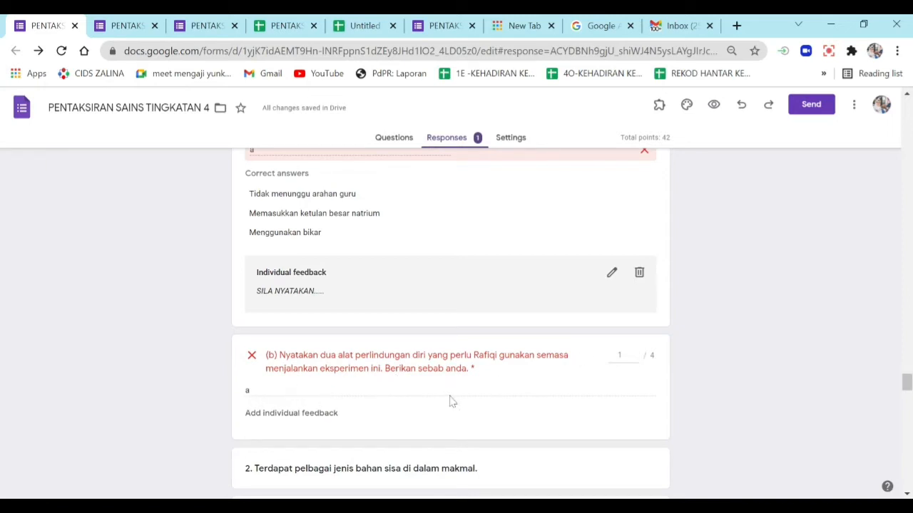
{"action": "left_click", "coordinate": [635, 360]}
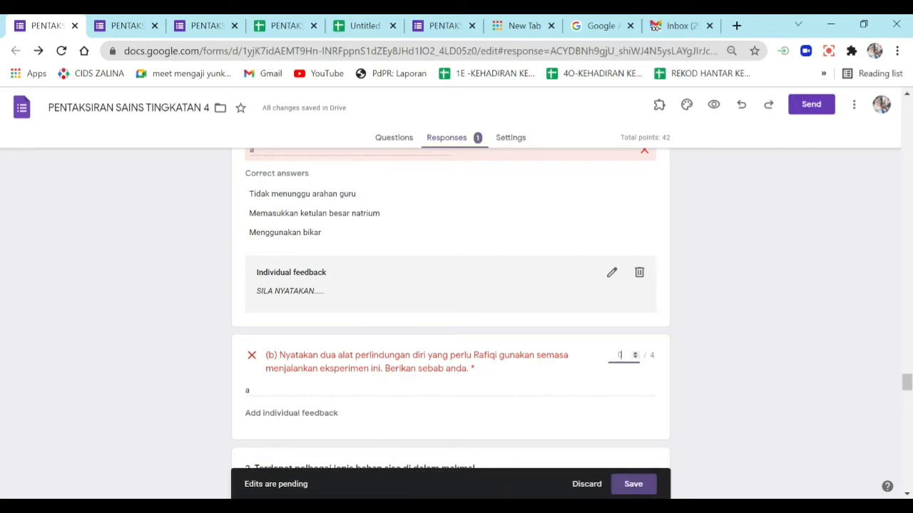
{"action": "left_click", "coordinate": [634, 485]}
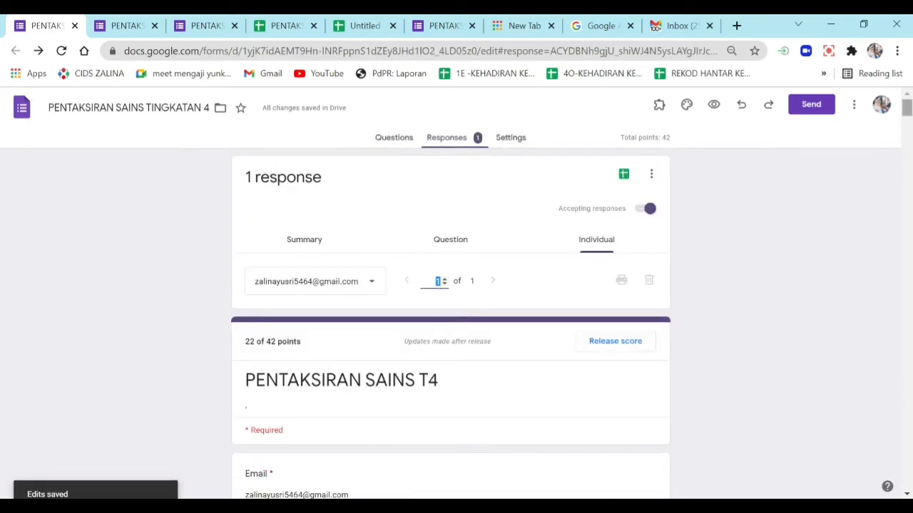
Award 2 points for the student's answer to structured question 2(b) on Hafiz's experiment and save the grading edit
{"action": "scroll", "coordinate": [450, 321], "scroll_direction": "down", "scroll_amount": 10}
{"action": "scroll", "coordinate": [450, 321], "scroll_direction": "down", "scroll_amount": 15}
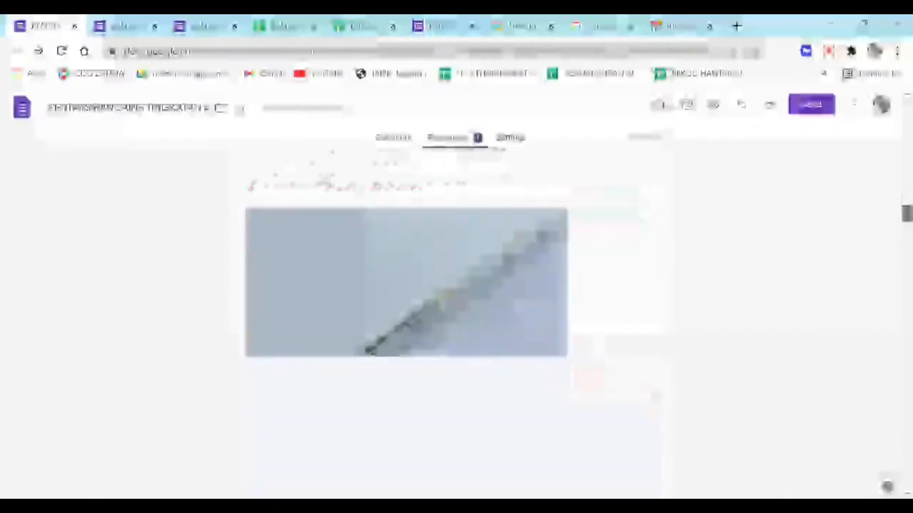
{"action": "scroll", "coordinate": [451, 321], "scroll_direction": "down", "scroll_amount": 15}
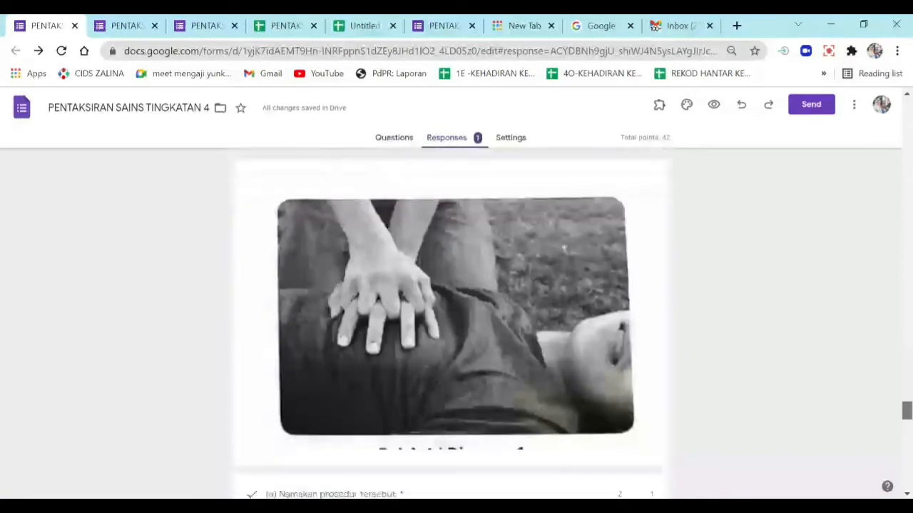
{"action": "scroll", "coordinate": [451, 321], "scroll_direction": "down", "scroll_amount": 3}
{"action": "scroll", "coordinate": [908, 372], "scroll_direction": "up", "scroll_amount": 10}
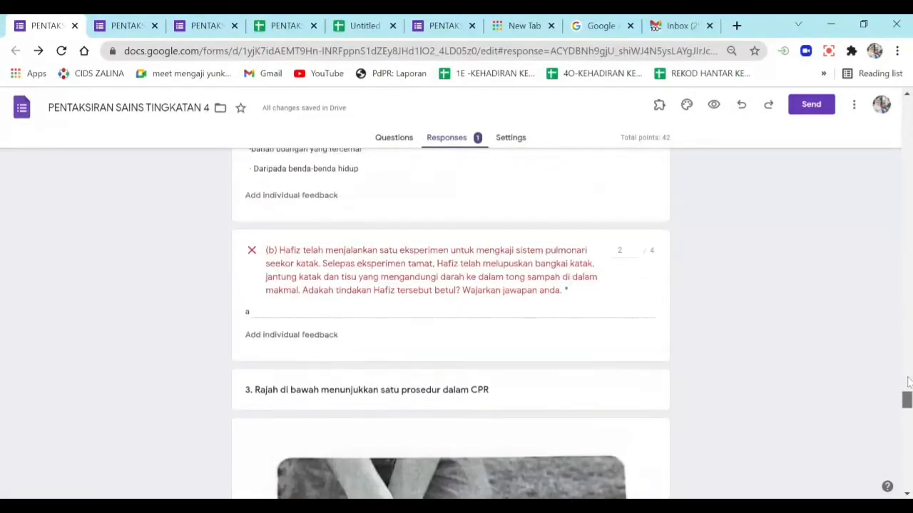
{"action": "scroll", "coordinate": [908, 372], "scroll_direction": "up", "scroll_amount": 1}
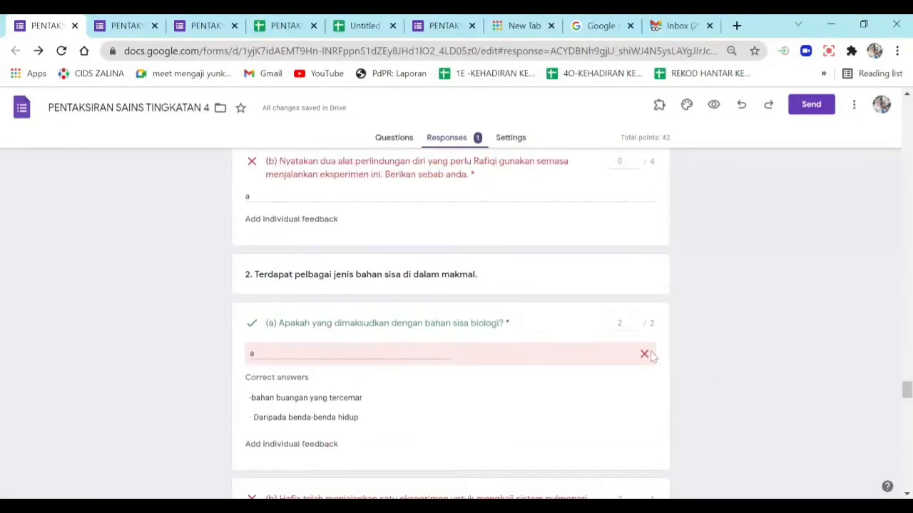
{"action": "scroll", "coordinate": [597, 340], "scroll_direction": "up", "scroll_amount": 1}
{"action": "scroll", "coordinate": [597, 340], "scroll_direction": "down", "scroll_amount": 4}
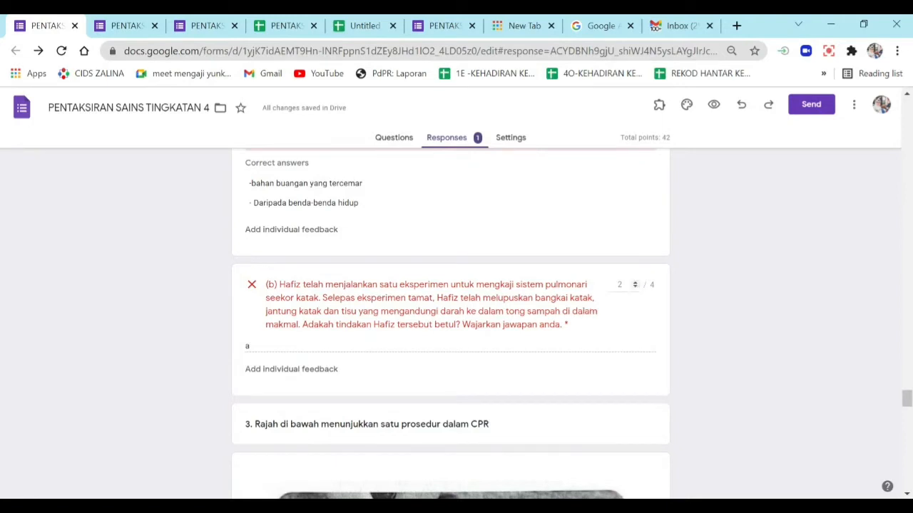
{"action": "left_click", "coordinate": [635, 285]}
{"action": "left_click", "coordinate": [635, 288]}
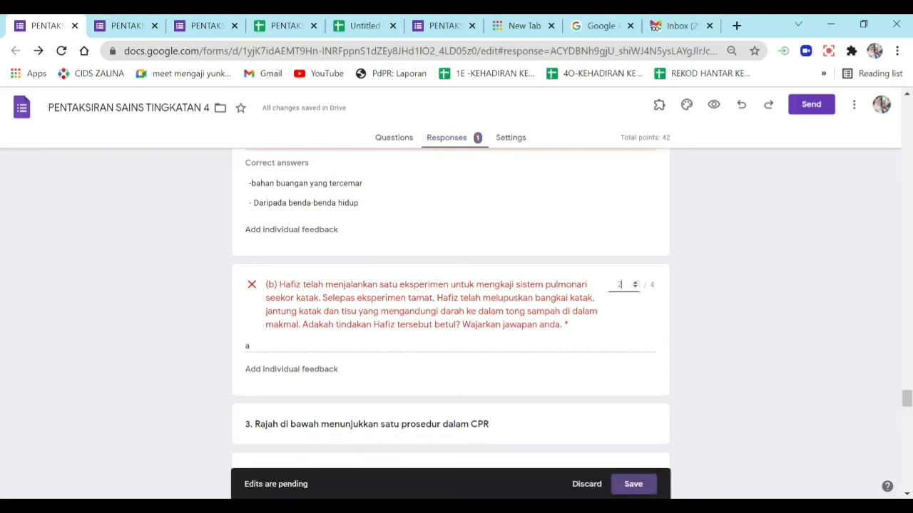
{"action": "left_click", "coordinate": [634, 485]}
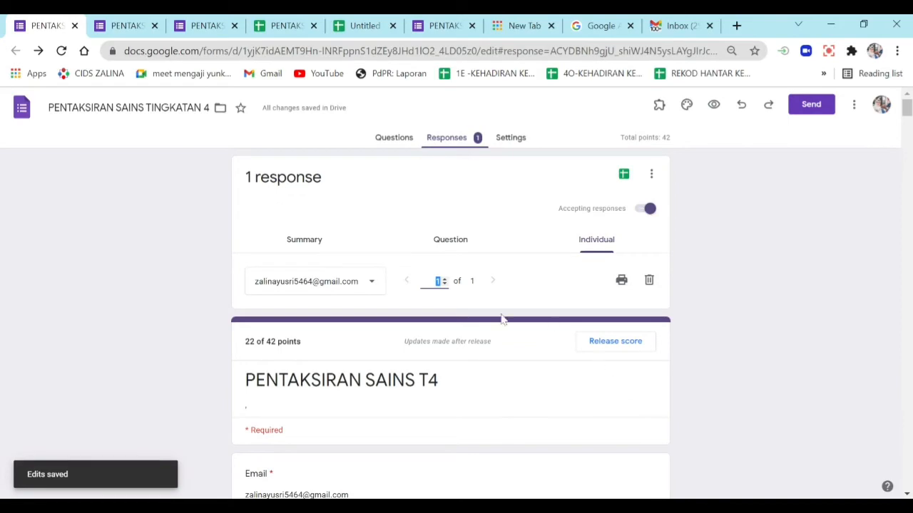
Set the awarded points for structured question 3(a), naming the CPR procedure, to 0 and save the grading edit
{"action": "left_click_drag", "start_coordinate": [906, 110], "coordinate": [906, 424]}
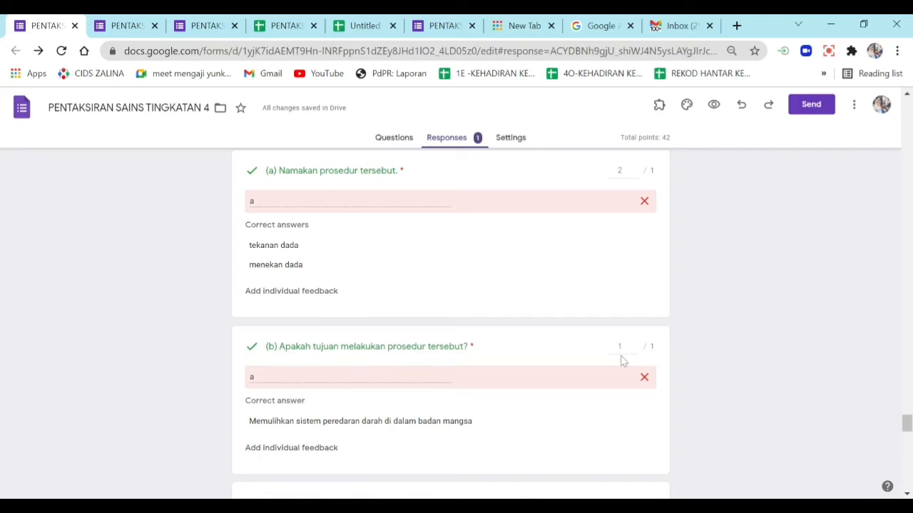
{"action": "scroll", "coordinate": [503, 239], "scroll_direction": "up", "scroll_amount": 1}
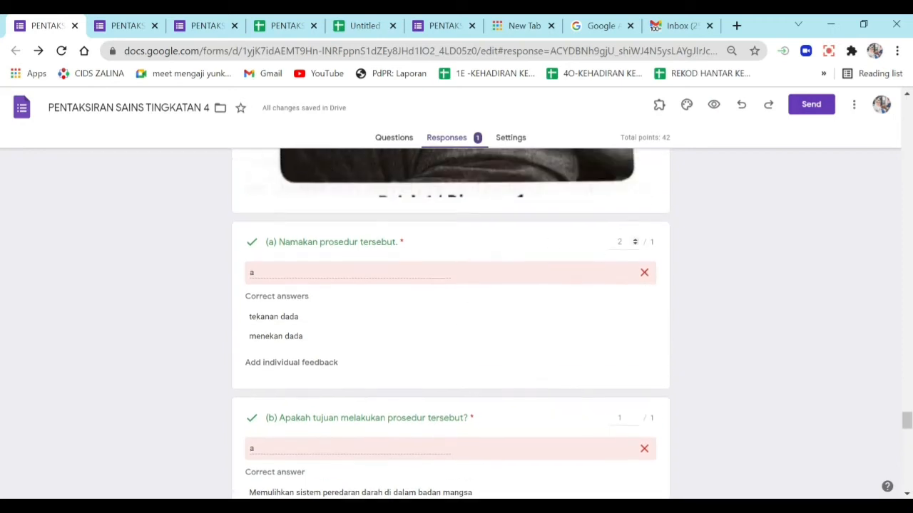
{"action": "left_click", "coordinate": [634, 246]}
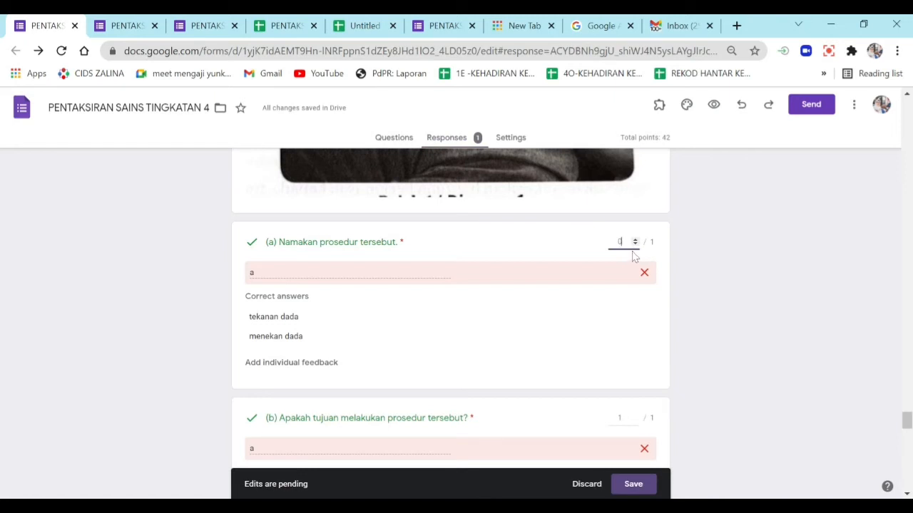
{"action": "left_click", "coordinate": [631, 486]}
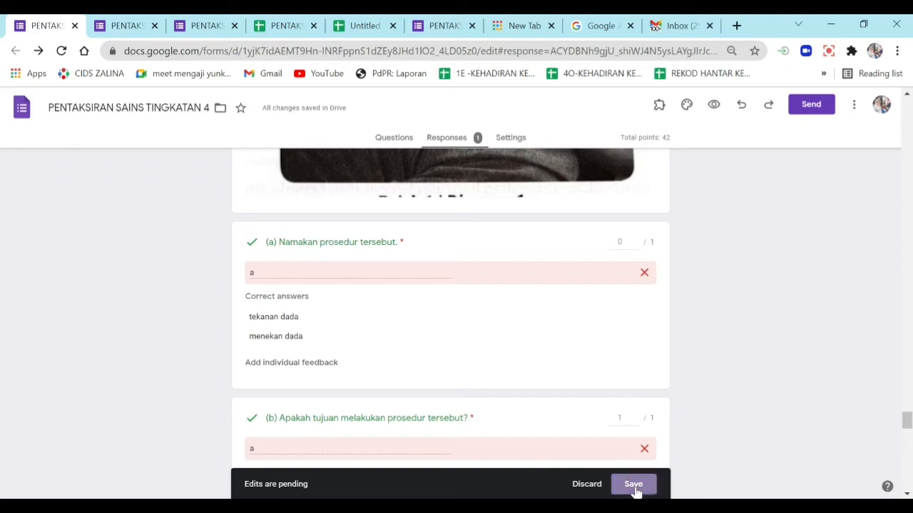
{"action": "left_click", "coordinate": [634, 489]}
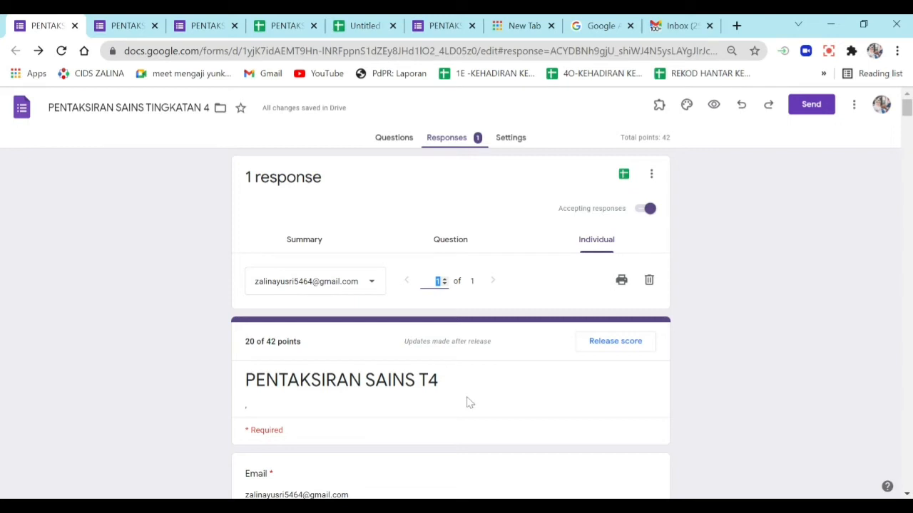
Release the updated score by email to all respondents without adding a message
{"action": "scroll", "coordinate": [469, 403], "scroll_direction": "down", "scroll_amount": 1}
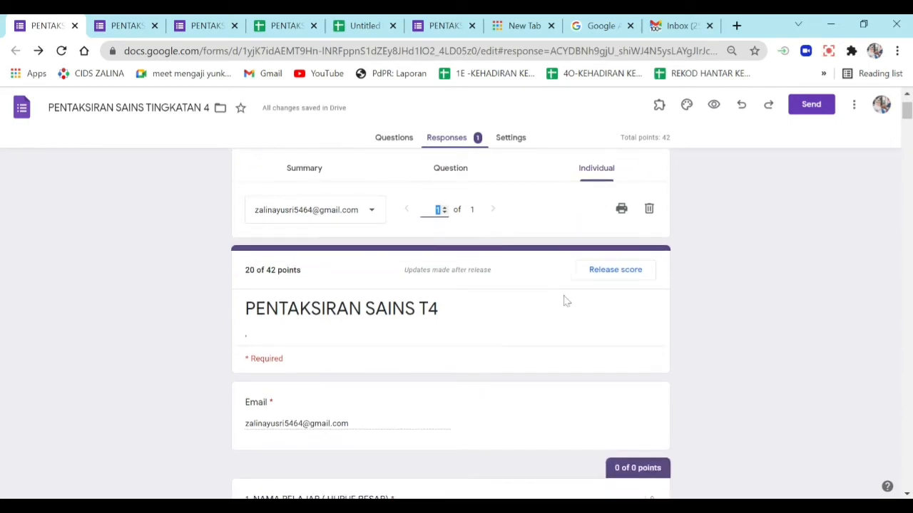
{"action": "scroll", "coordinate": [519, 301], "scroll_direction": "up", "scroll_amount": 1}
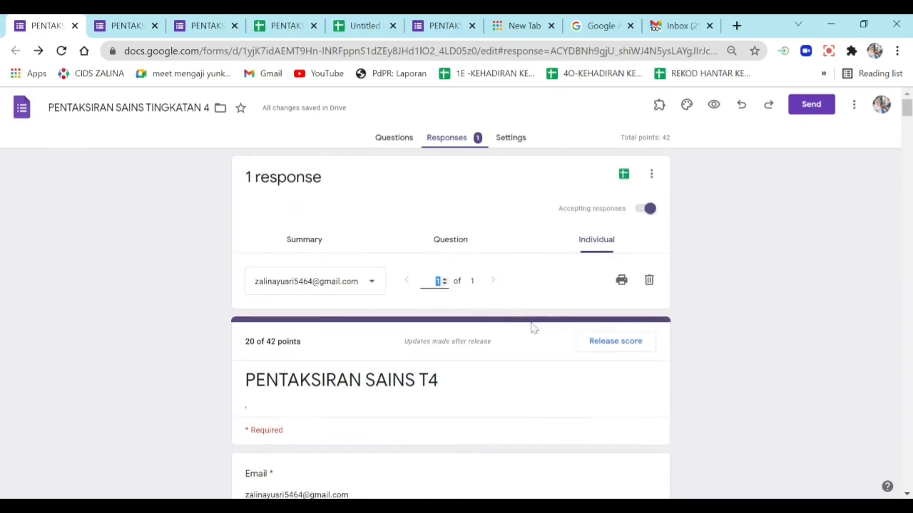
{"action": "left_click", "coordinate": [627, 346]}
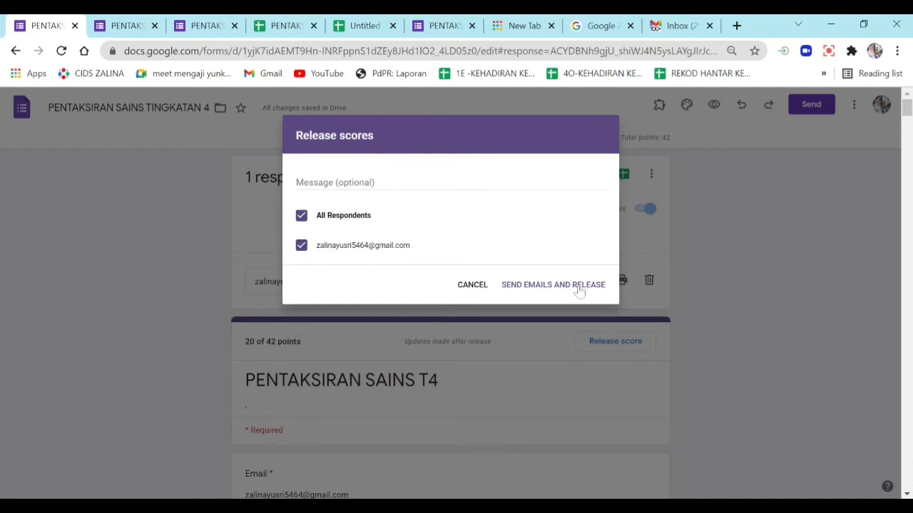
{"action": "left_click", "coordinate": [537, 286]}
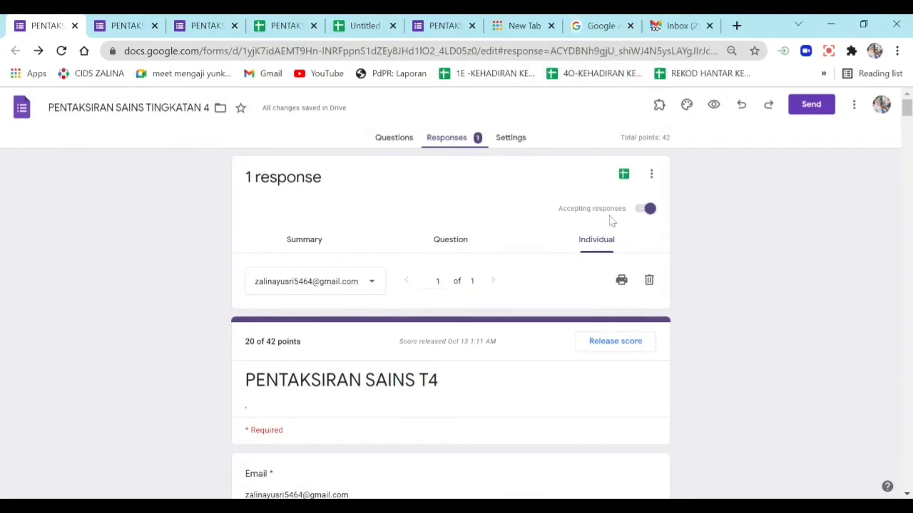
Switch to Gmail, refresh the student's inbox and open the "Score released: PENTAKSIRAN SAINS T4" conversation
{"action": "left_click", "coordinate": [678, 29]}
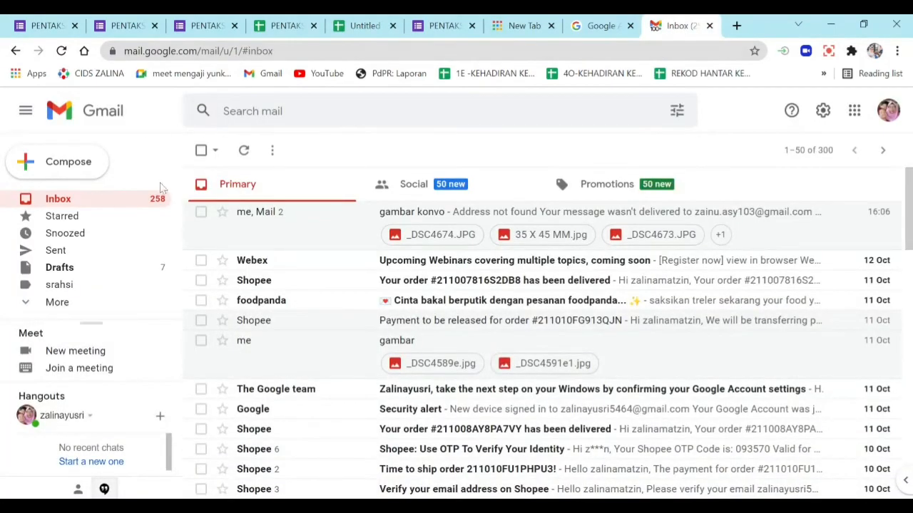
{"action": "left_click", "coordinate": [246, 154]}
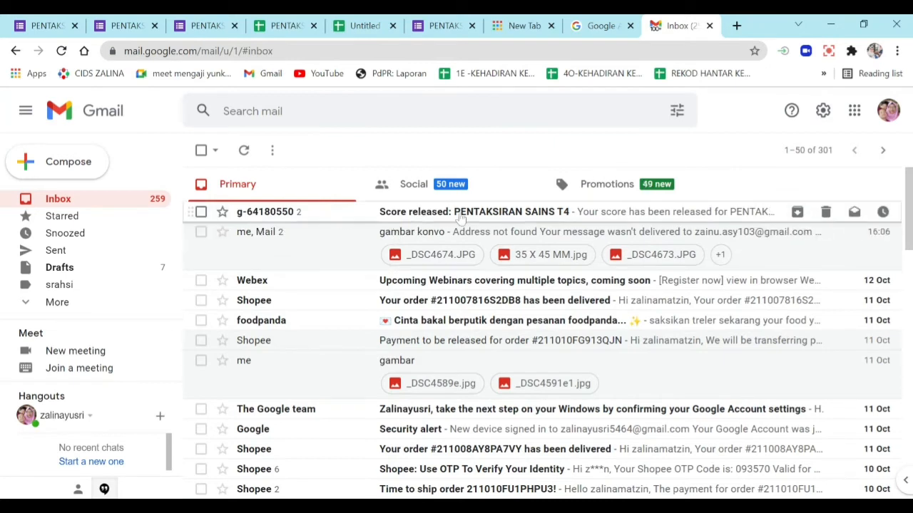
{"action": "left_click", "coordinate": [590, 219]}
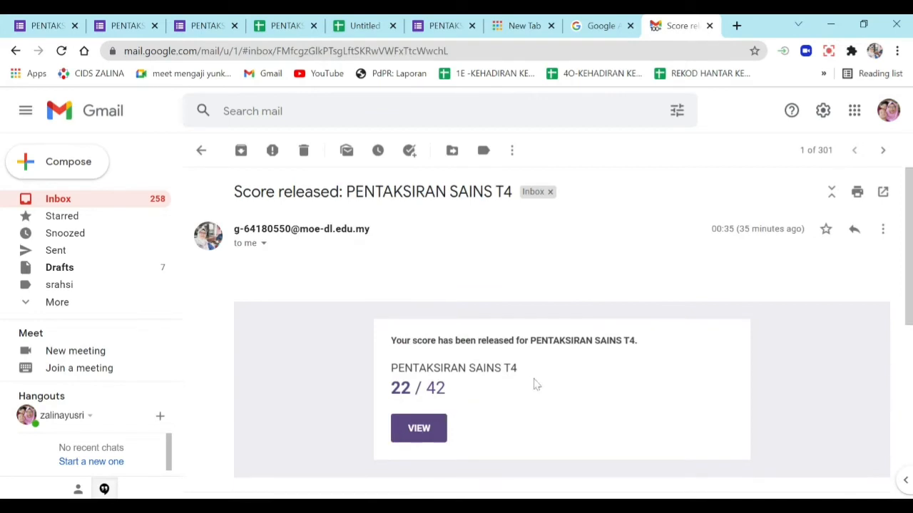
Check the earlier score notification in the conversation and open its score view
{"action": "scroll", "coordinate": [543, 382], "scroll_direction": "down", "scroll_amount": 1}
{"action": "scroll", "coordinate": [536, 395], "scroll_direction": "up", "scroll_amount": 1}
{"action": "scroll", "coordinate": [505, 420], "scroll_direction": "down", "scroll_amount": 1}
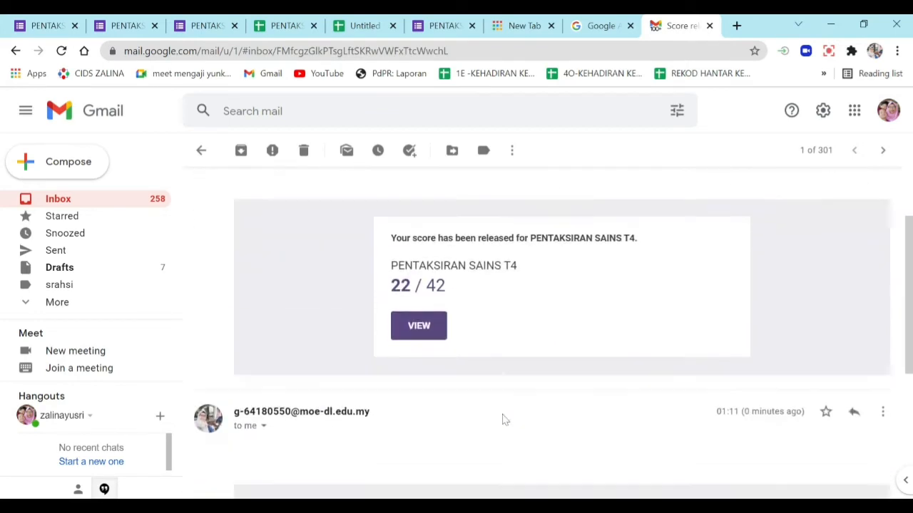
{"action": "scroll", "coordinate": [502, 420], "scroll_direction": "down", "scroll_amount": 1}
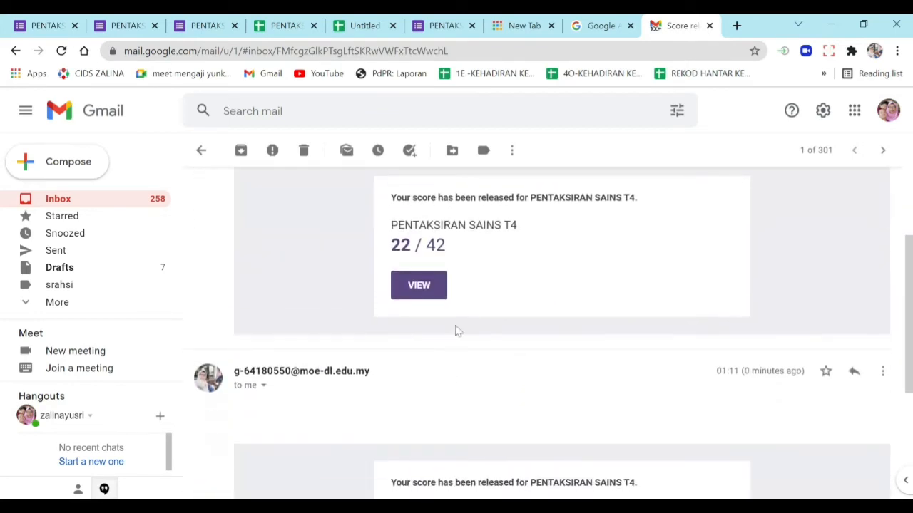
{"action": "left_click", "coordinate": [420, 288]}
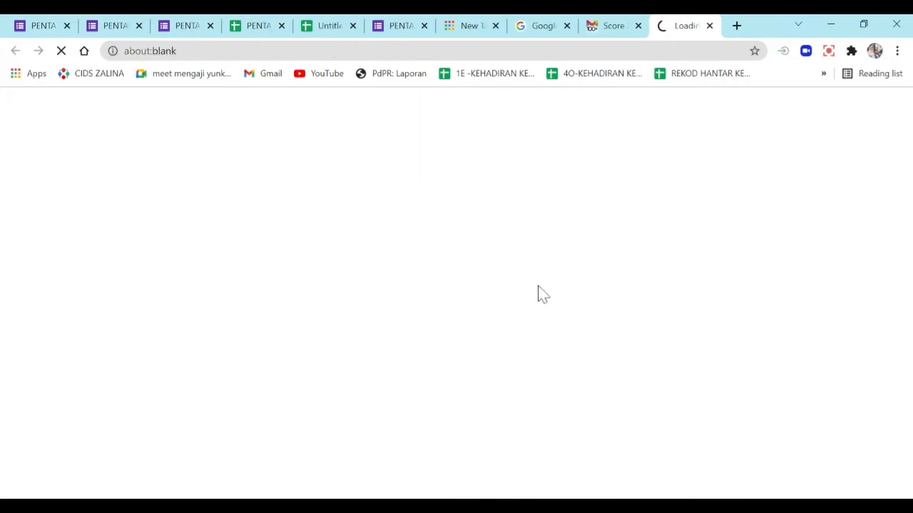
Return to the email conversation, compare both score notifications and open the score view from the latest one
{"action": "left_click", "coordinate": [606, 32]}
{"action": "scroll", "coordinate": [611, 285], "scroll_direction": "down", "scroll_amount": 3}
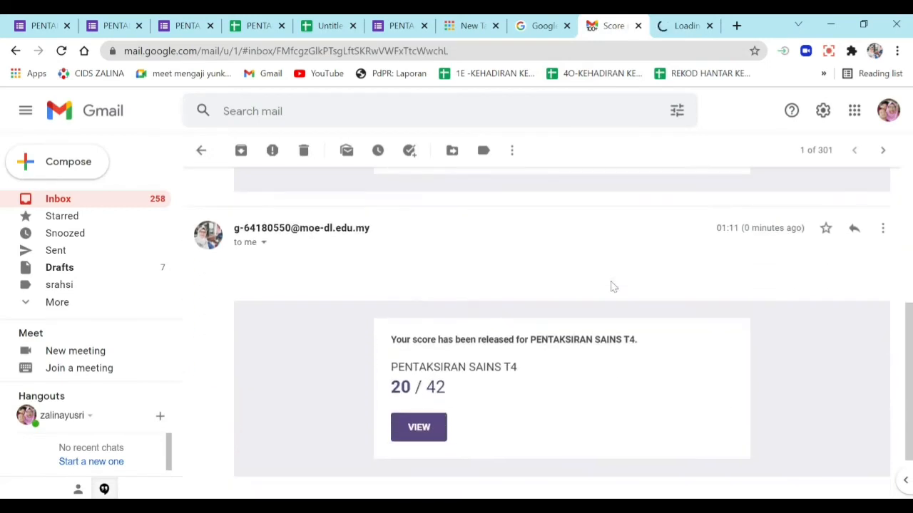
{"action": "scroll", "coordinate": [549, 285], "scroll_direction": "up", "scroll_amount": 5}
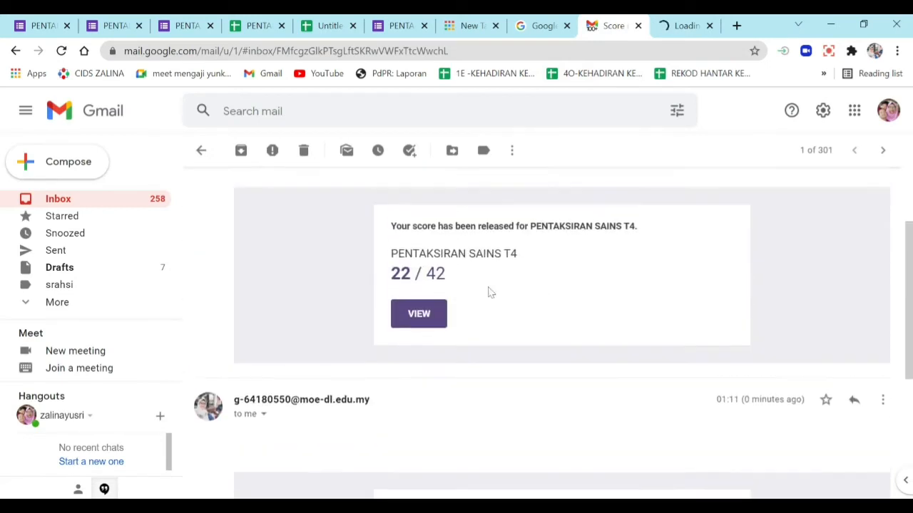
{"action": "scroll", "coordinate": [470, 311], "scroll_direction": "down", "scroll_amount": 2}
{"action": "scroll", "coordinate": [530, 326], "scroll_direction": "down", "scroll_amount": 3}
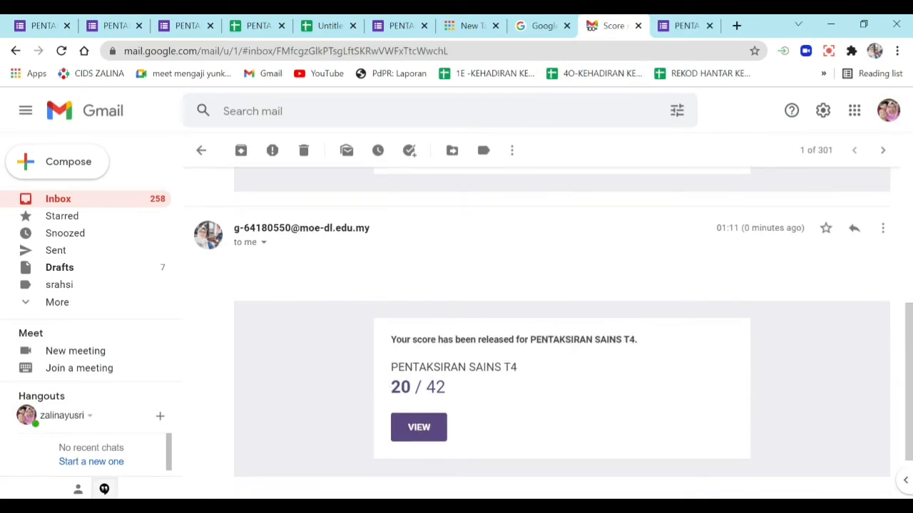
{"action": "left_click", "coordinate": [418, 428]}
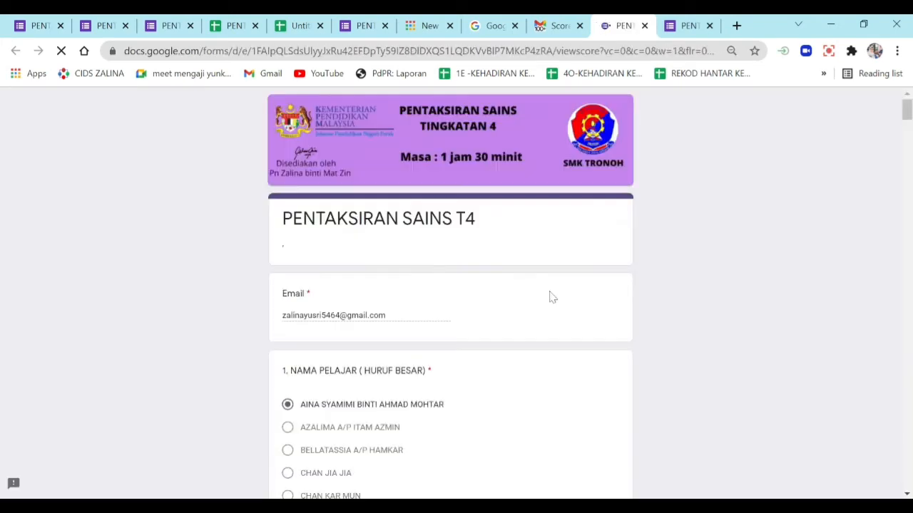
Examine the marked objective and structured answers and the individual feedback in the student's score view, and switch to the other opened score view
{"action": "scroll", "coordinate": [552, 300], "scroll_direction": "down", "scroll_amount": 3}
{"action": "scroll", "coordinate": [552, 300], "scroll_direction": "down", "scroll_amount": 20}
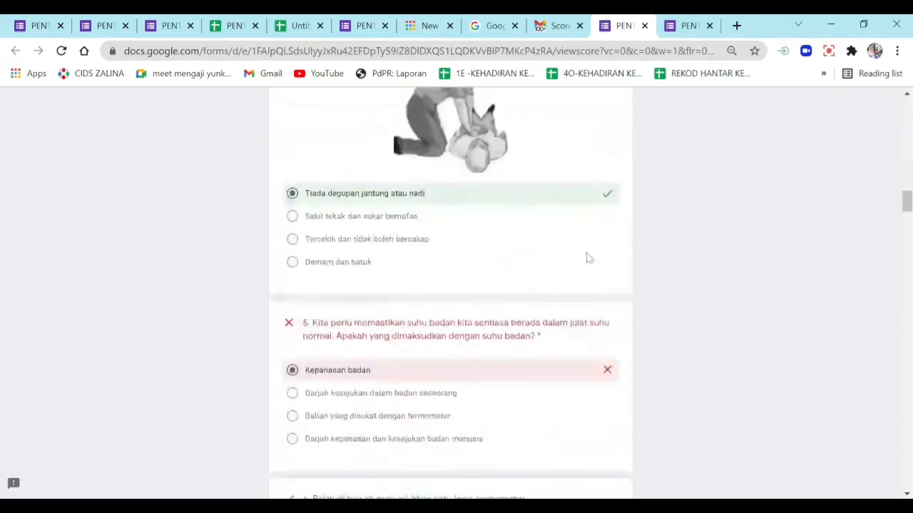
{"action": "scroll", "coordinate": [904, 242], "scroll_direction": "down", "scroll_amount": 10}
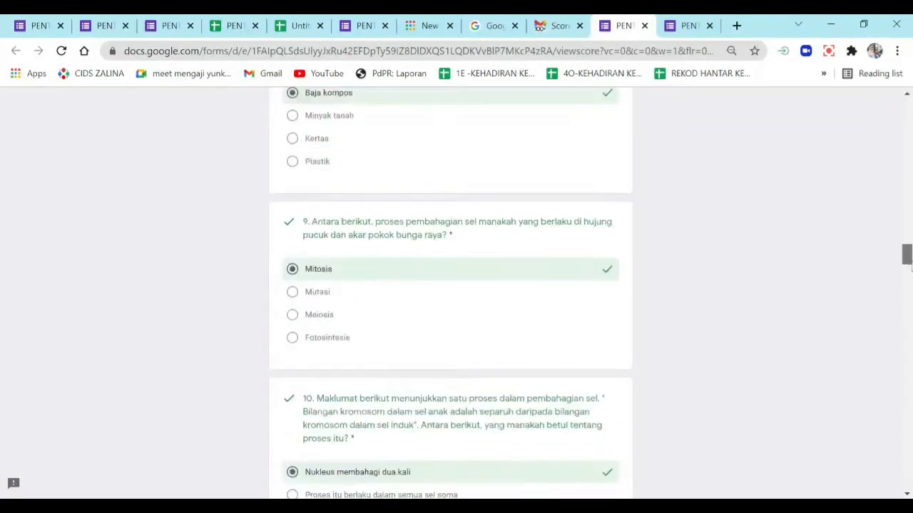
{"action": "scroll", "coordinate": [451, 293], "scroll_direction": "down", "scroll_amount": 10}
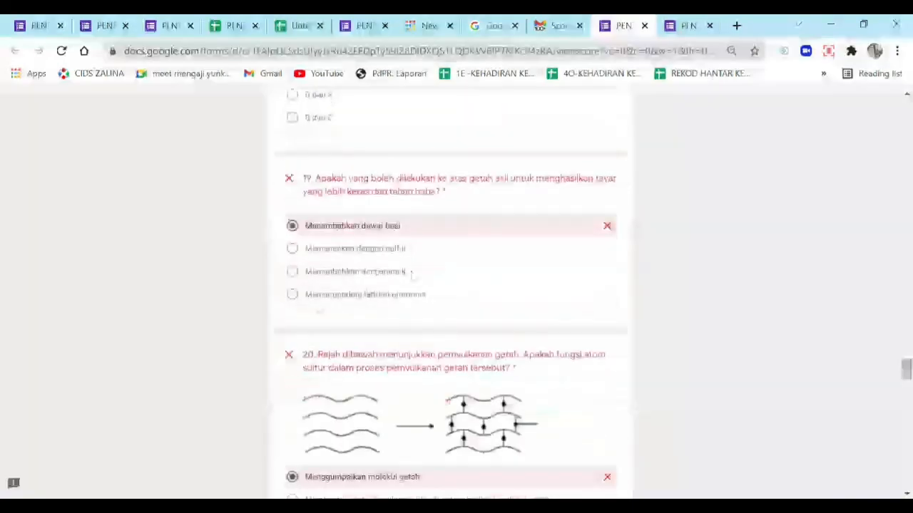
{"action": "scroll", "coordinate": [411, 274], "scroll_direction": "down", "scroll_amount": 6}
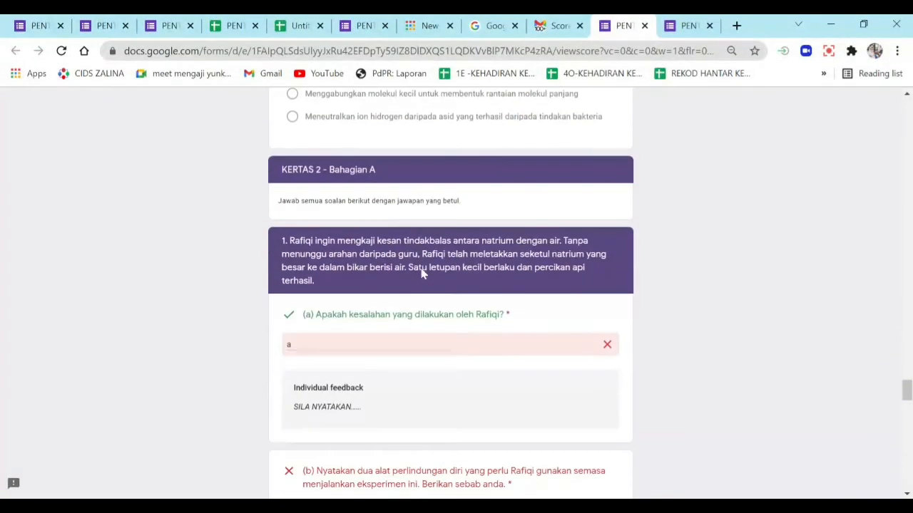
{"action": "scroll", "coordinate": [421, 273], "scroll_direction": "down", "scroll_amount": 9}
{"action": "scroll", "coordinate": [531, 122], "scroll_direction": "up", "scroll_amount": 8}
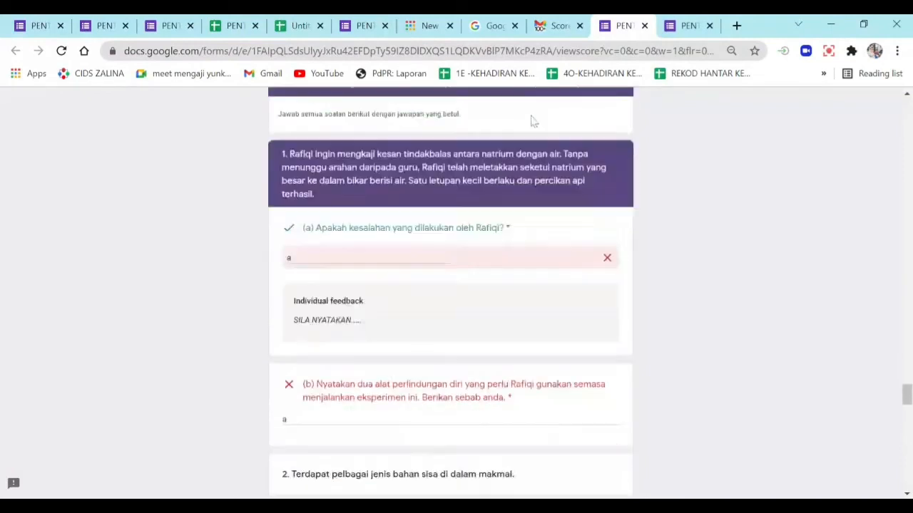
{"action": "left_click", "coordinate": [690, 29]}
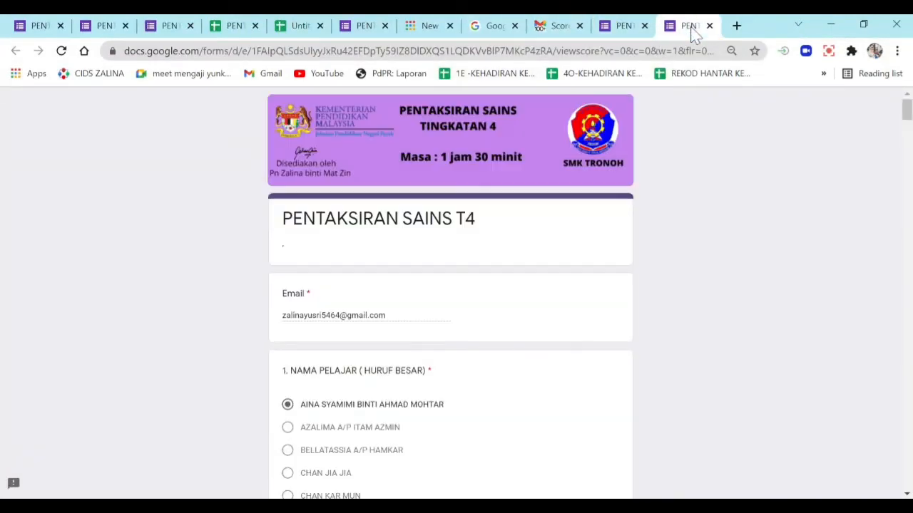
Look over the email and student-name sections of the open score view
{"action": "scroll", "coordinate": [531, 340], "scroll_direction": "down", "scroll_amount": 1}
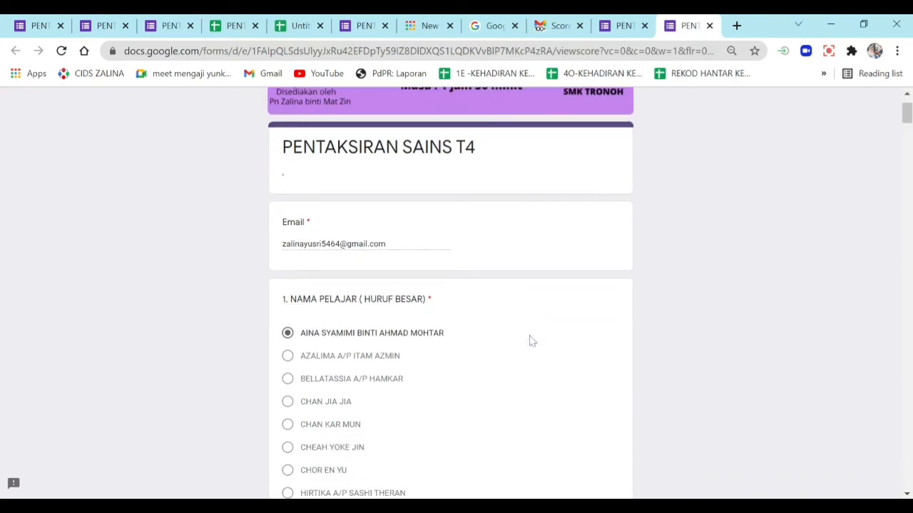
{"action": "scroll", "coordinate": [532, 341], "scroll_direction": "up", "scroll_amount": 1}
{"action": "scroll", "coordinate": [531, 341], "scroll_direction": "down", "scroll_amount": 6}
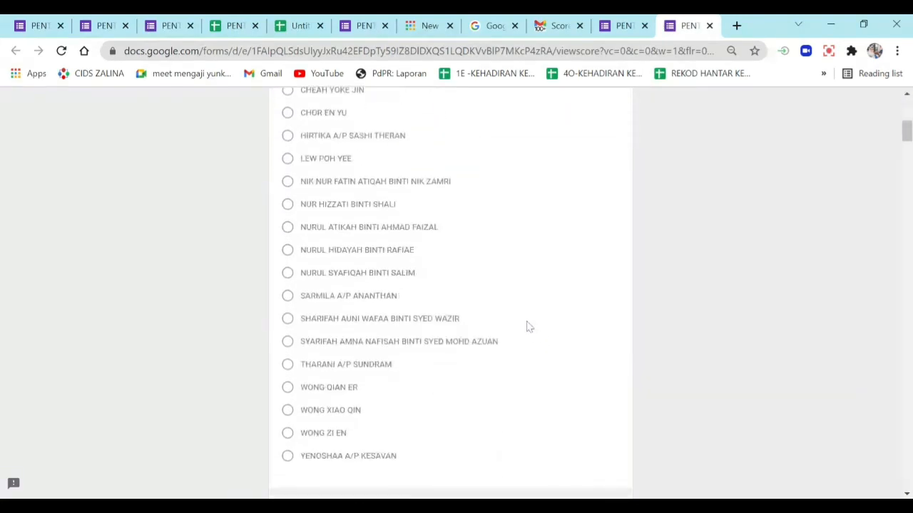
{"action": "scroll", "coordinate": [527, 326], "scroll_direction": "up", "scroll_amount": 1}
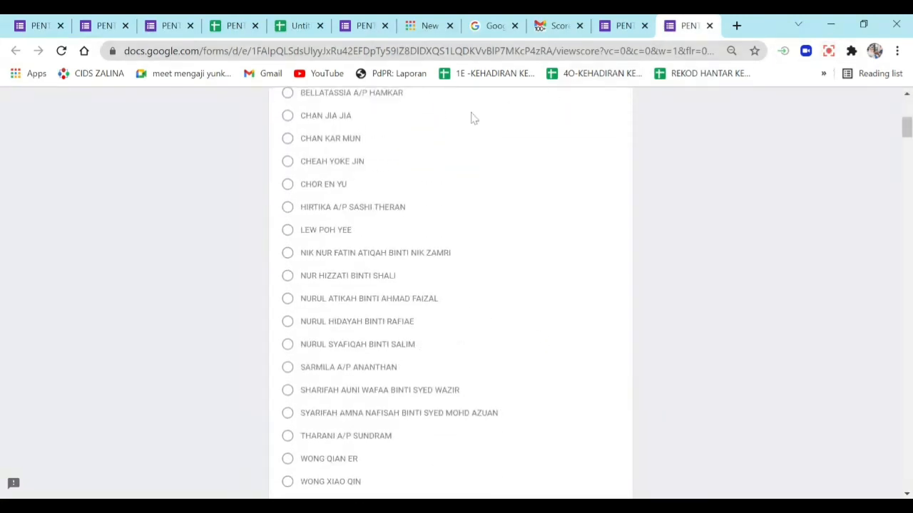
Switch back to the other score view and review the marked answers and individual feedback for structured questions 1 and 2
{"action": "left_click", "coordinate": [623, 27]}
{"action": "scroll", "coordinate": [485, 329], "scroll_direction": "down", "scroll_amount": 1}
{"action": "scroll", "coordinate": [345, 348], "scroll_direction": "up", "scroll_amount": 1}
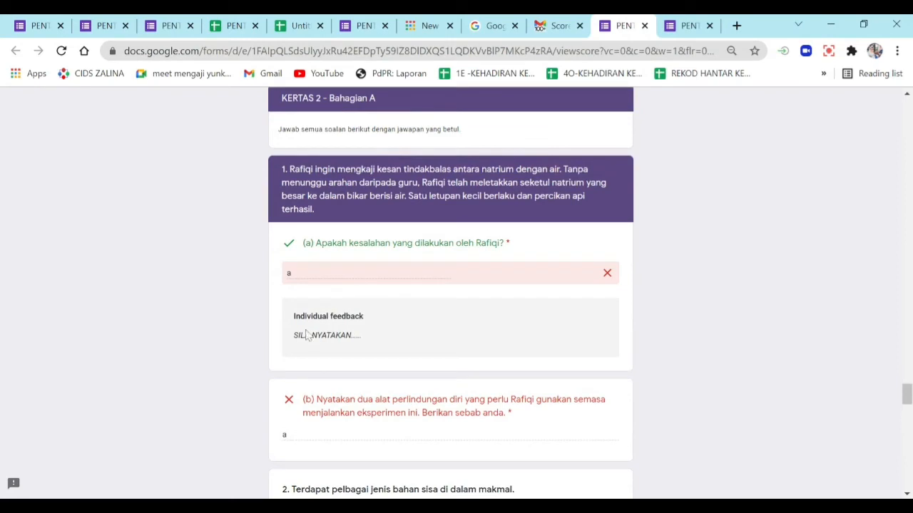
{"action": "scroll", "coordinate": [483, 333], "scroll_direction": "down", "scroll_amount": 3}
{"action": "scroll", "coordinate": [447, 221], "scroll_direction": "down", "scroll_amount": 2}
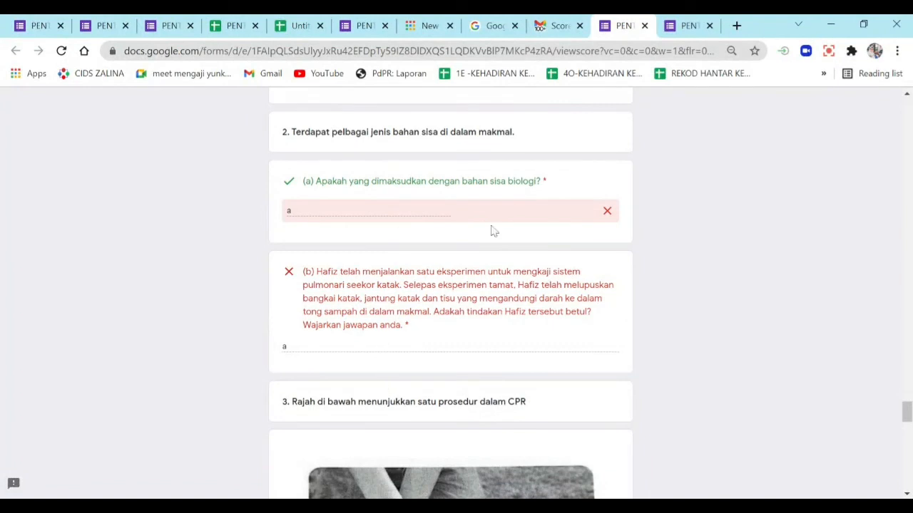
{"action": "scroll", "coordinate": [492, 229], "scroll_direction": "up", "scroll_amount": 2}
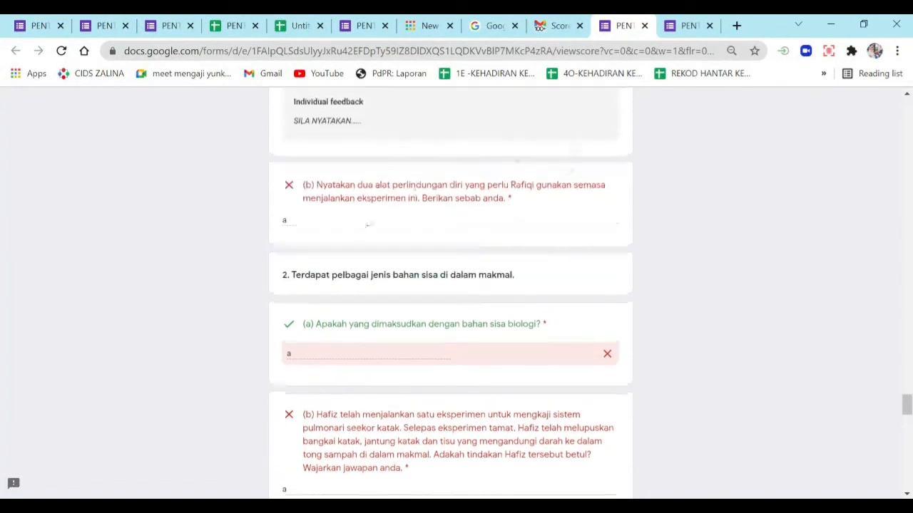
{"action": "scroll", "coordinate": [473, 157], "scroll_direction": "up", "scroll_amount": 1}
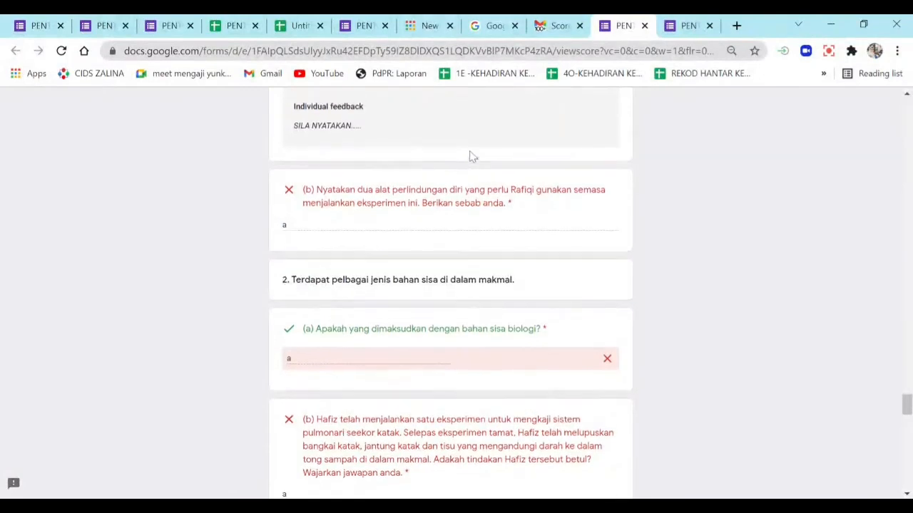
{"action": "scroll", "coordinate": [473, 156], "scroll_direction": "up", "scroll_amount": 1}
Return to the second score view and examine the marked objective answers from question 1 to question 13
{"action": "left_click", "coordinate": [689, 26]}
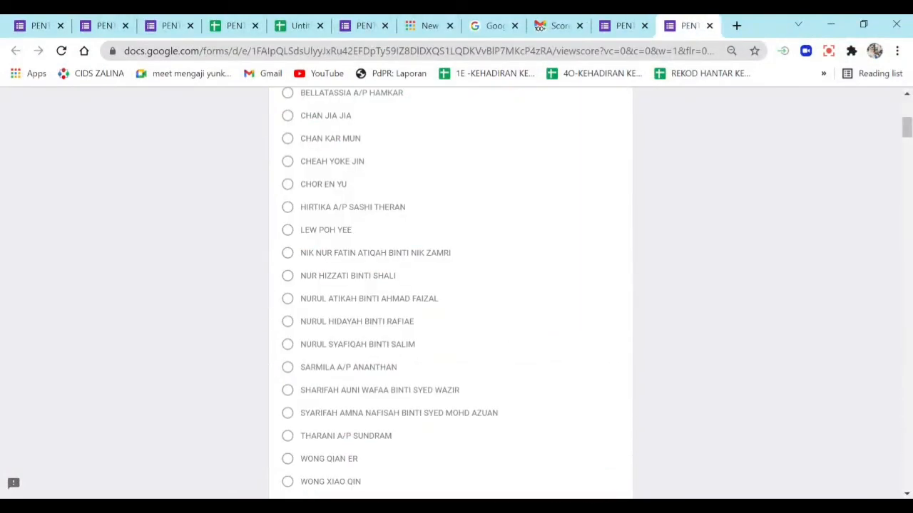
{"action": "scroll", "coordinate": [485, 266], "scroll_direction": "up", "scroll_amount": 1}
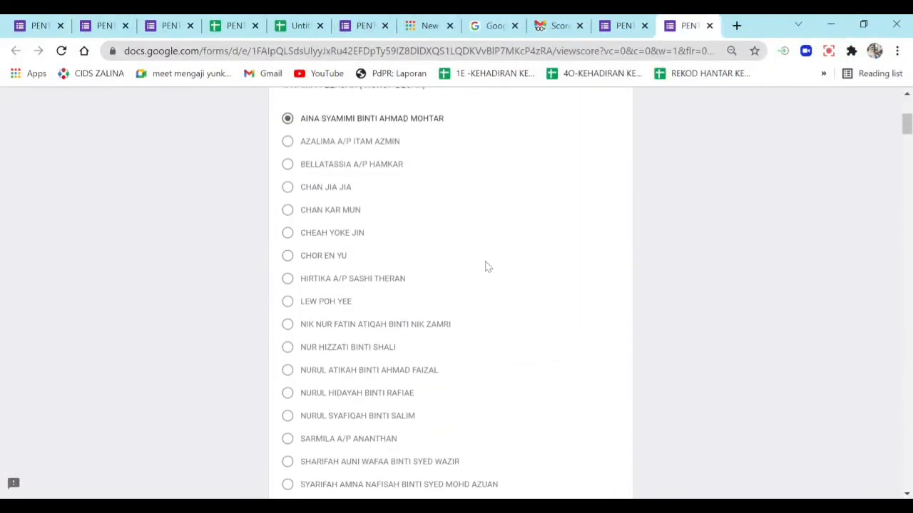
{"action": "scroll", "coordinate": [487, 265], "scroll_direction": "down", "scroll_amount": 9}
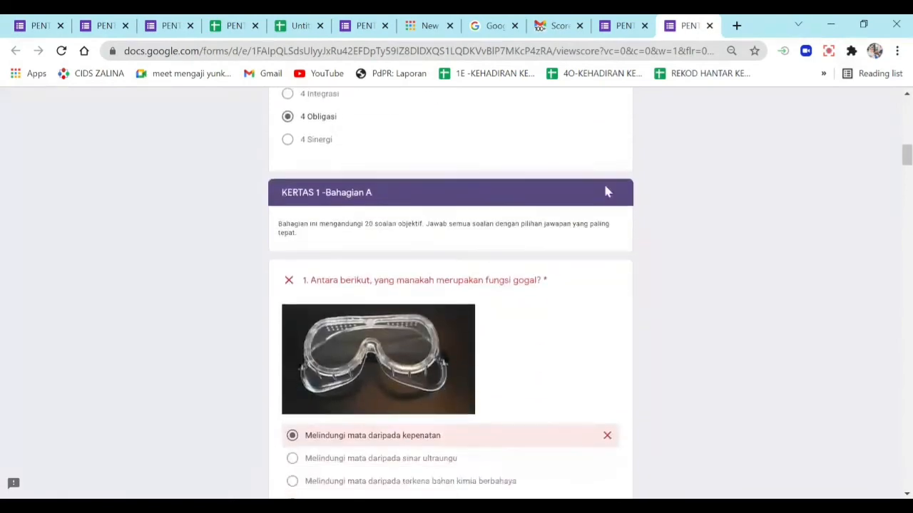
{"action": "scroll", "coordinate": [498, 221], "scroll_direction": "down", "scroll_amount": 20}
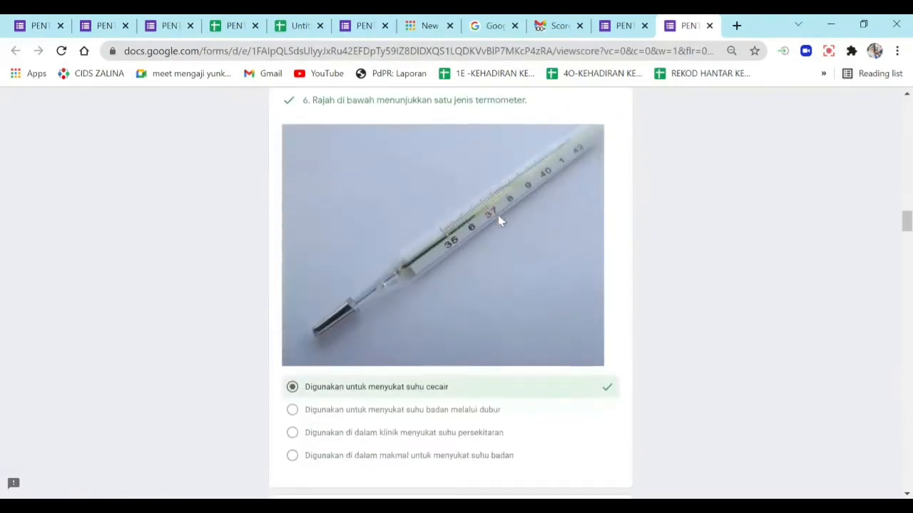
{"action": "scroll", "coordinate": [499, 217], "scroll_direction": "down", "scroll_amount": 20}
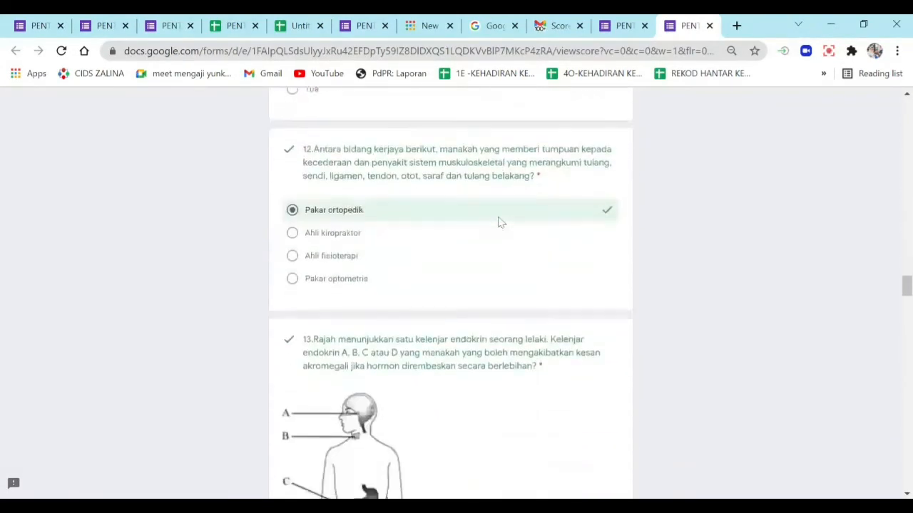
{"action": "scroll", "coordinate": [499, 221], "scroll_direction": "down", "scroll_amount": 4}
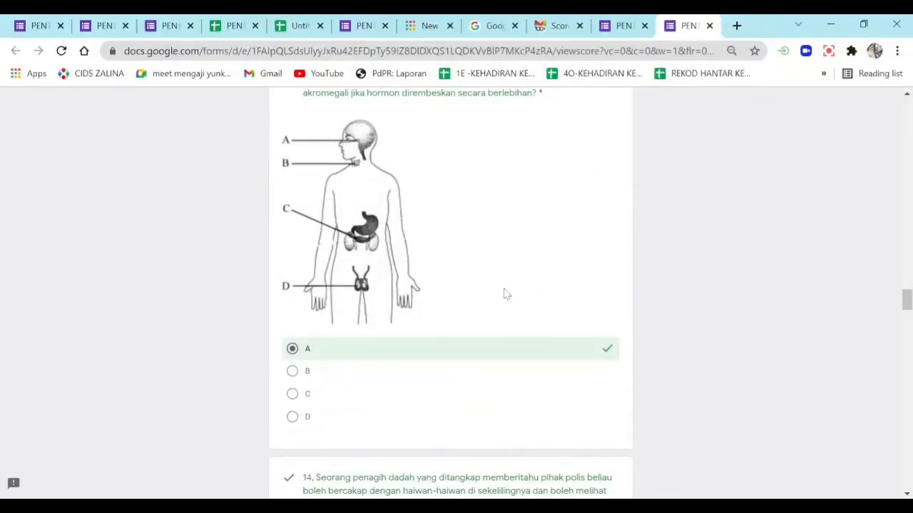
Switch to the blank PENTAKSIRAN SAINS T4 form and look over its opening sections
{"action": "left_click", "coordinate": [365, 30]}
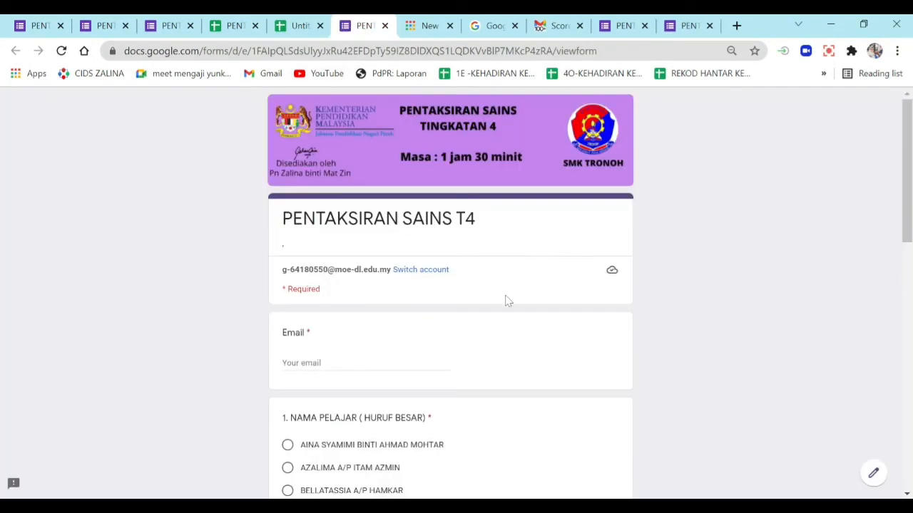
{"action": "scroll", "coordinate": [514, 312], "scroll_direction": "down", "scroll_amount": 2}
{"action": "scroll", "coordinate": [516, 316], "scroll_direction": "down", "scroll_amount": 2}
{"action": "scroll", "coordinate": [518, 307], "scroll_direction": "up", "scroll_amount": 5}
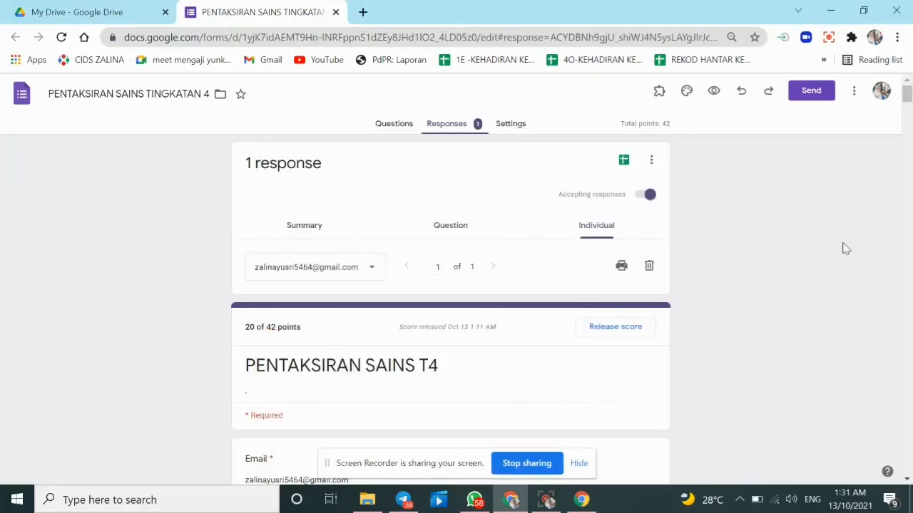
Print the student's individual response to PDF and save it in Pictures as "PENTAKSIRAN SAINS TINGKATAN 4 - Google Forms1"
{"action": "left_click", "coordinate": [621, 268]}
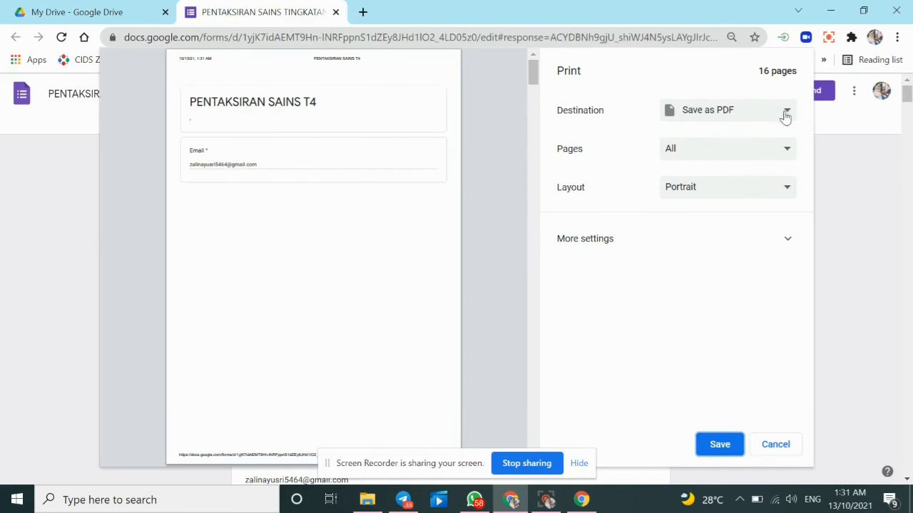
{"action": "left_click", "coordinate": [726, 451]}
{"action": "left_click", "coordinate": [720, 446]}
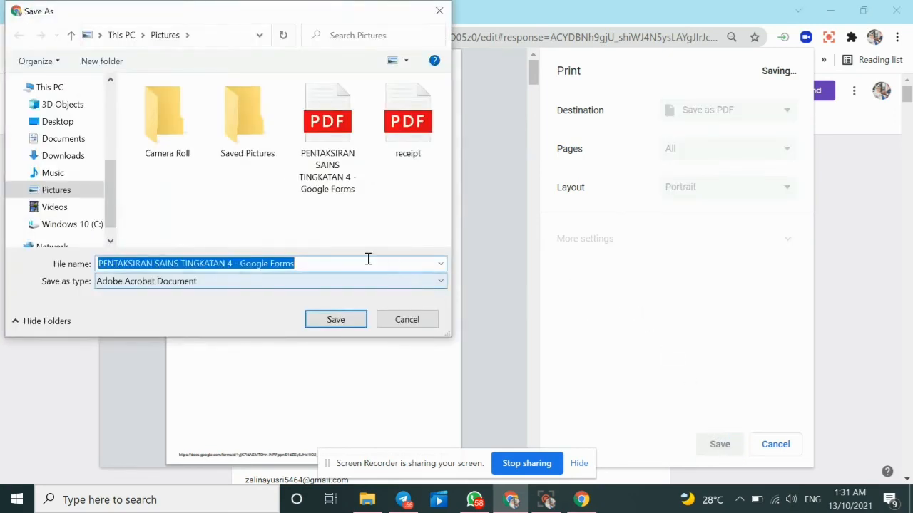
{"action": "left_click", "coordinate": [306, 267]}
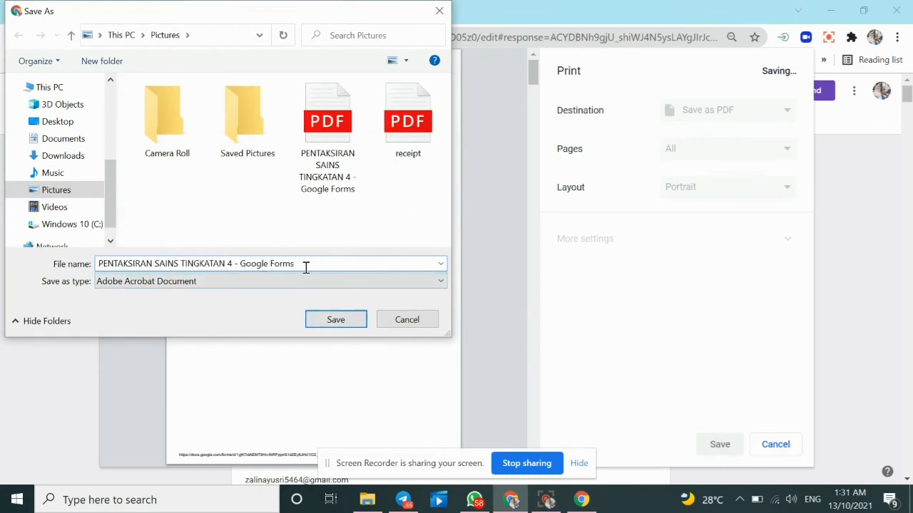
{"action": "type", "text": "1"}
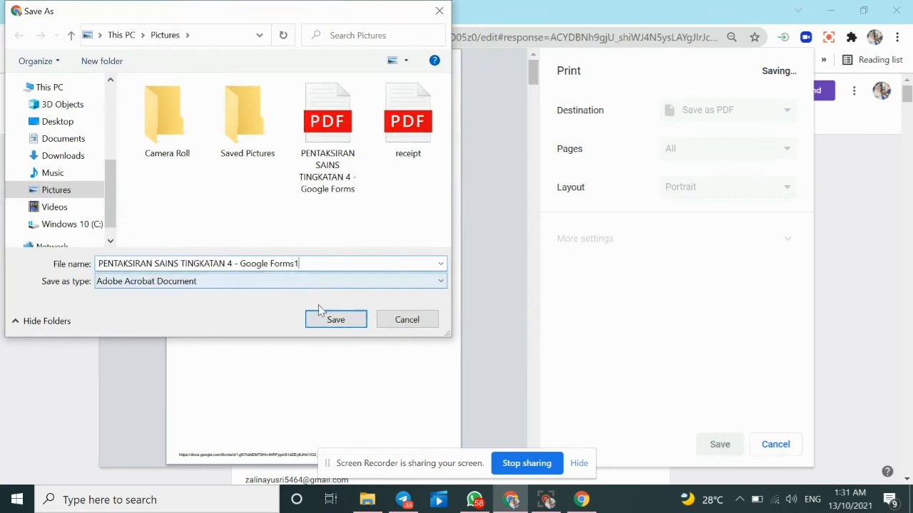
{"action": "left_click", "coordinate": [338, 320]}
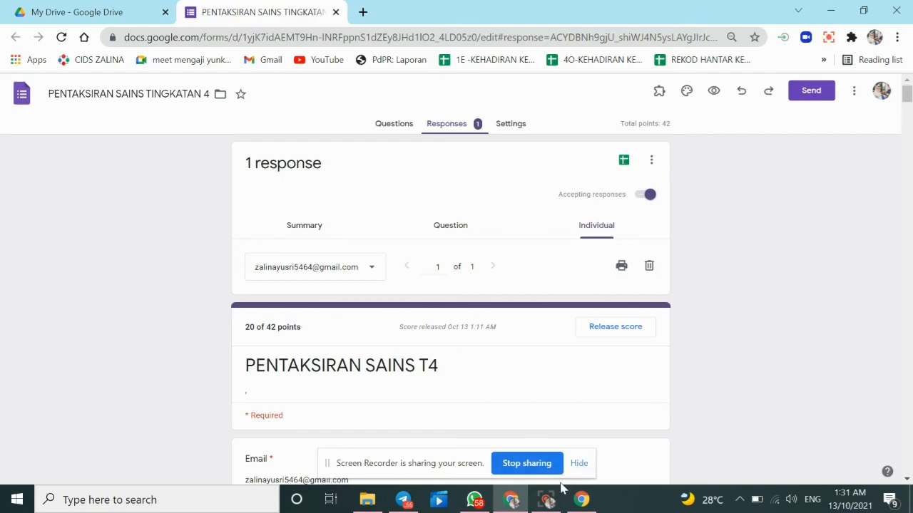
Open "PENTAKSIRAN SAINS TINGKATAN 4 - Google Forms" from the Pictures folder in File Explorer and examine the student's objective and structured answers
{"action": "left_click", "coordinate": [367, 501]}
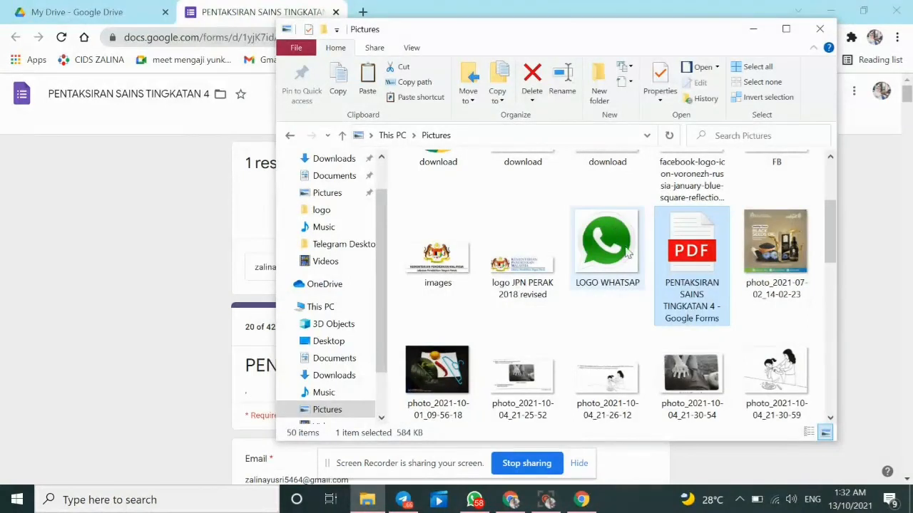
{"action": "double_click", "coordinate": [683, 255]}
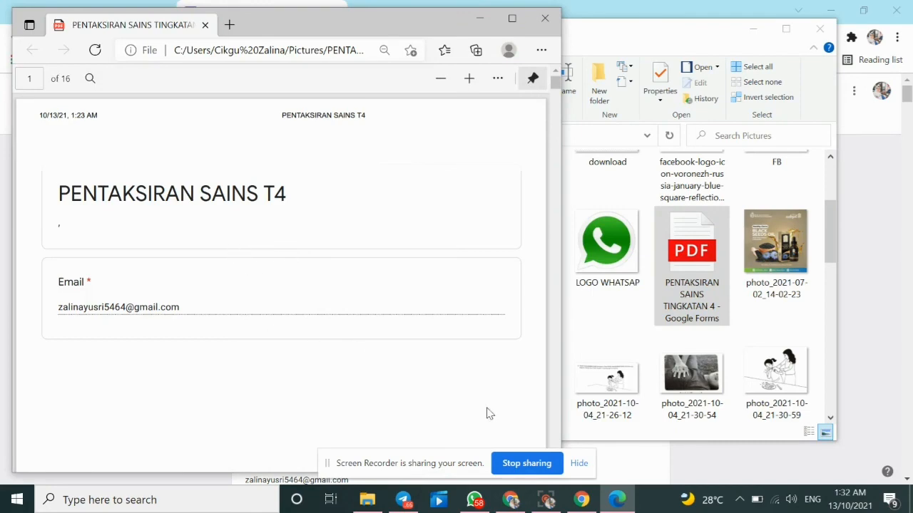
{"action": "scroll", "coordinate": [409, 322], "scroll_direction": "down", "scroll_amount": 6}
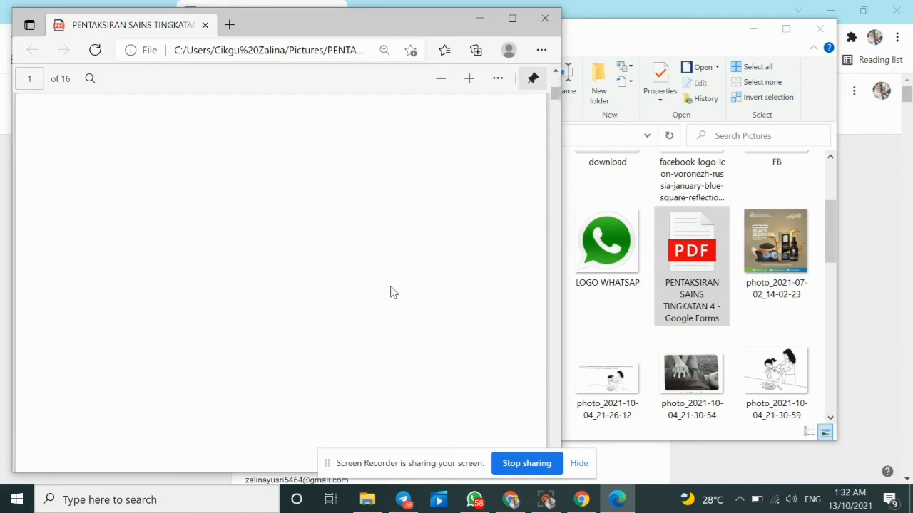
{"action": "scroll", "coordinate": [394, 284], "scroll_direction": "down", "scroll_amount": 15}
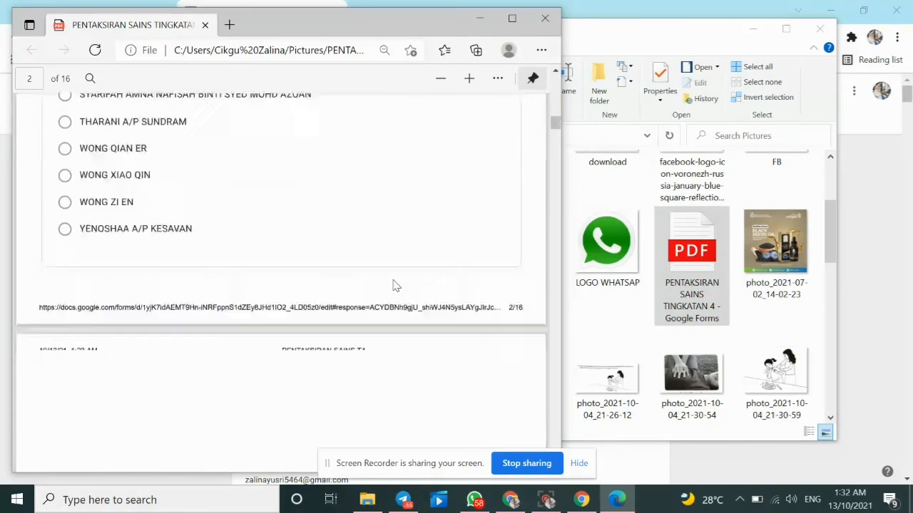
{"action": "scroll", "coordinate": [397, 281], "scroll_direction": "down", "scroll_amount": 15}
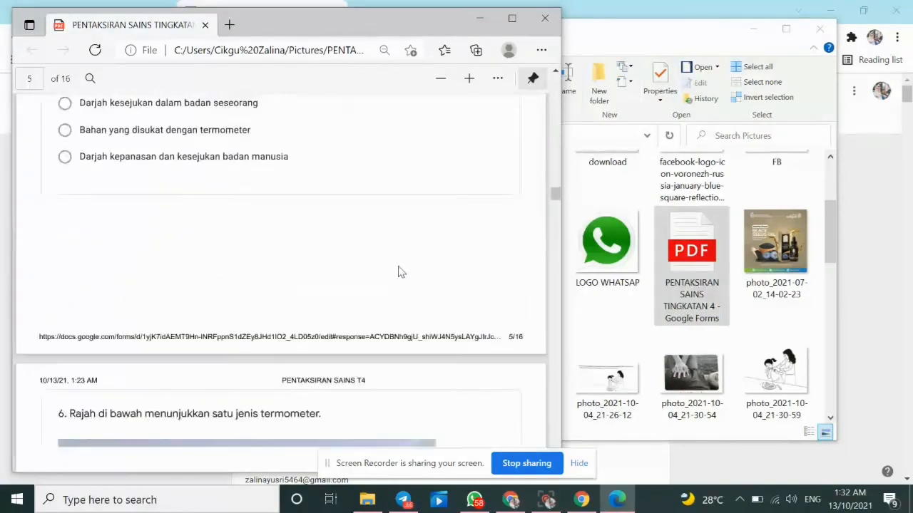
{"action": "scroll", "coordinate": [400, 272], "scroll_direction": "up", "scroll_amount": 3}
{"action": "scroll", "coordinate": [398, 269], "scroll_direction": "down", "scroll_amount": 8}
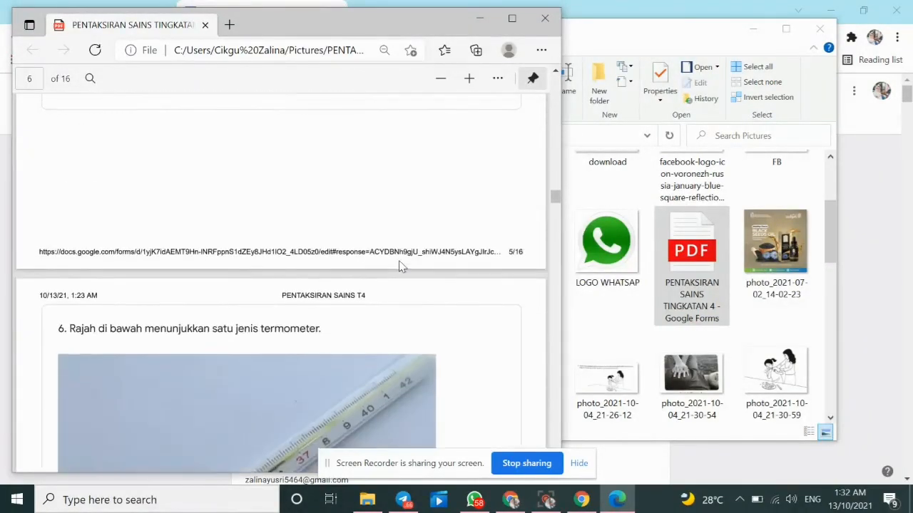
{"action": "scroll", "coordinate": [399, 267], "scroll_direction": "down", "scroll_amount": 15}
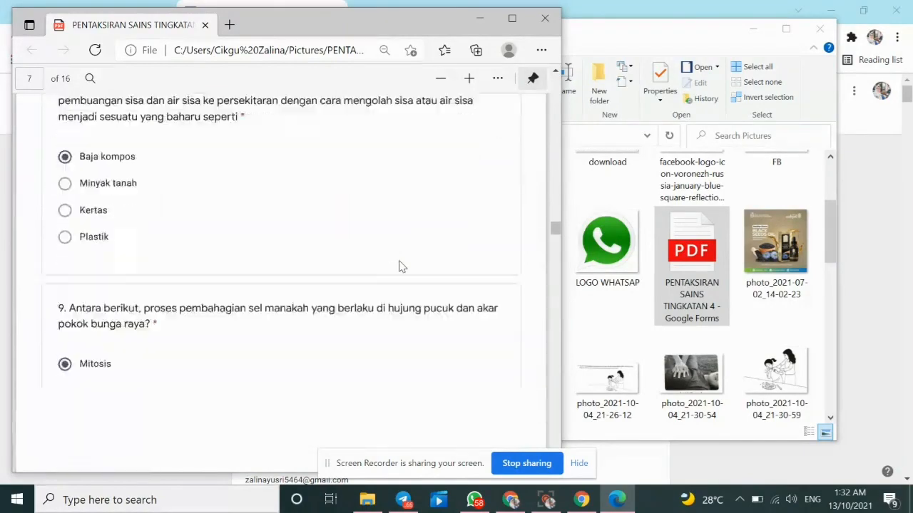
{"action": "scroll", "coordinate": [399, 267], "scroll_direction": "down", "scroll_amount": 20}
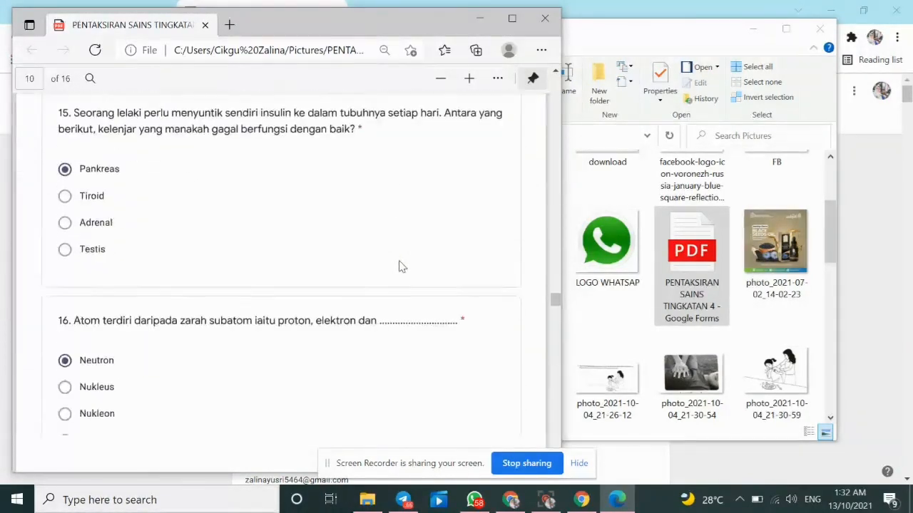
{"action": "scroll", "coordinate": [400, 267], "scroll_direction": "down", "scroll_amount": 20}
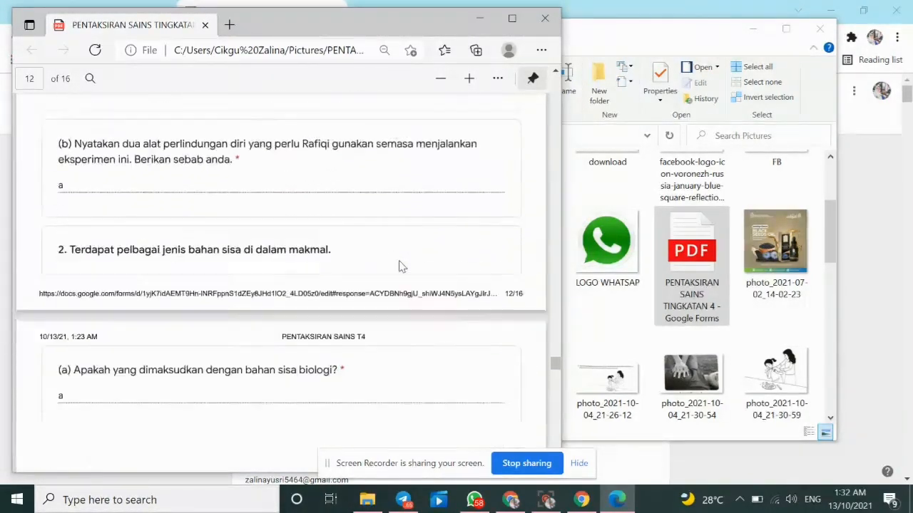
{"action": "scroll", "coordinate": [399, 264], "scroll_direction": "down", "scroll_amount": 5}
{"action": "scroll", "coordinate": [390, 269], "scroll_direction": "up", "scroll_amount": 3}
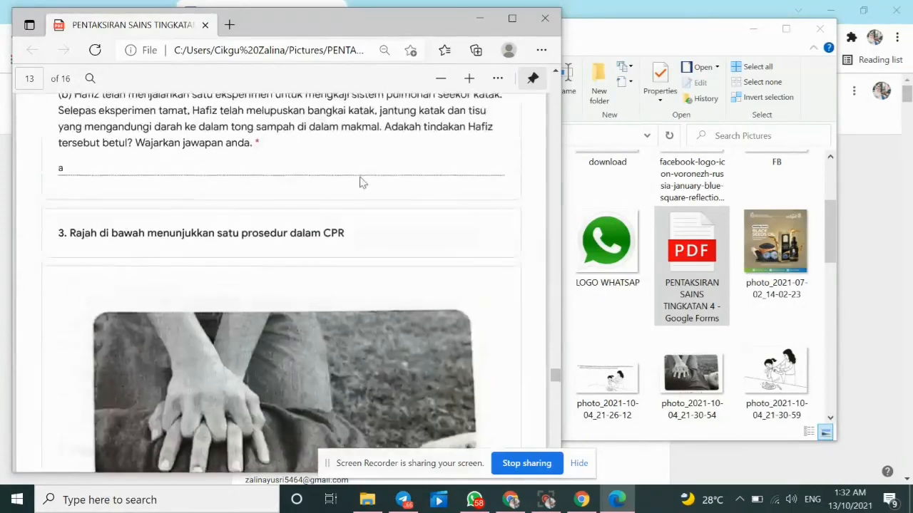
Hide the screen-sharing notice, close the PDF and the Pictures folder, and return to the individual response
{"action": "left_click", "coordinate": [578, 464]}
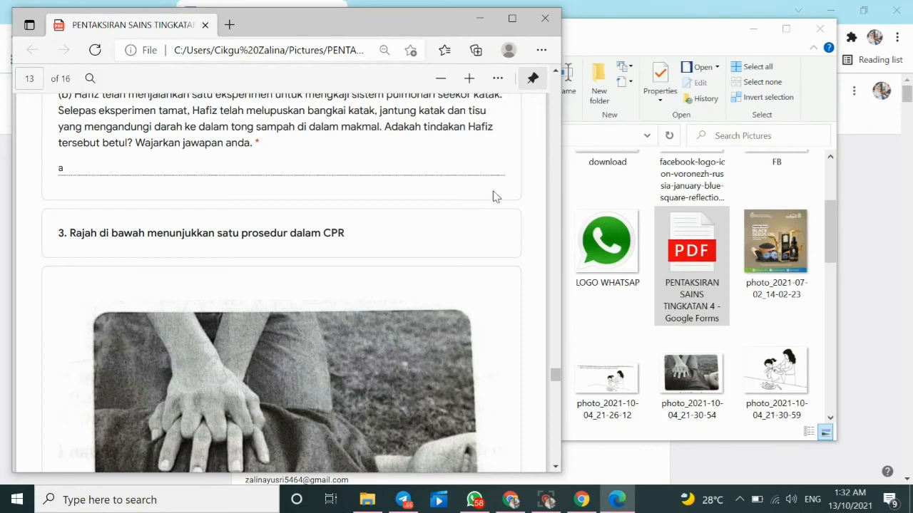
{"action": "left_click", "coordinate": [544, 19]}
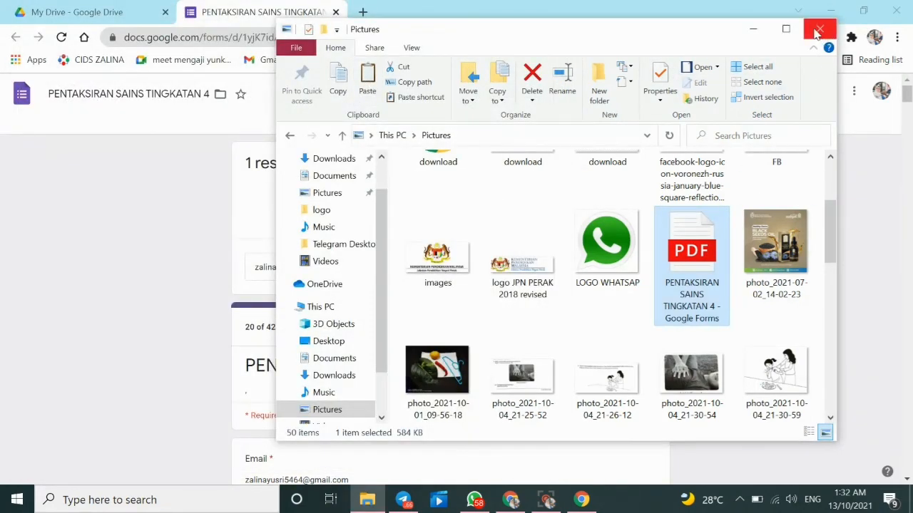
{"action": "left_click", "coordinate": [820, 30]}
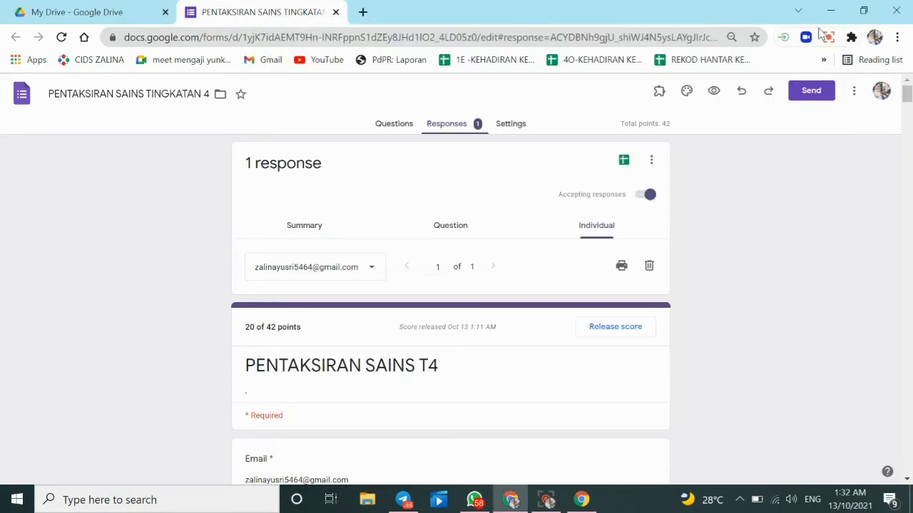